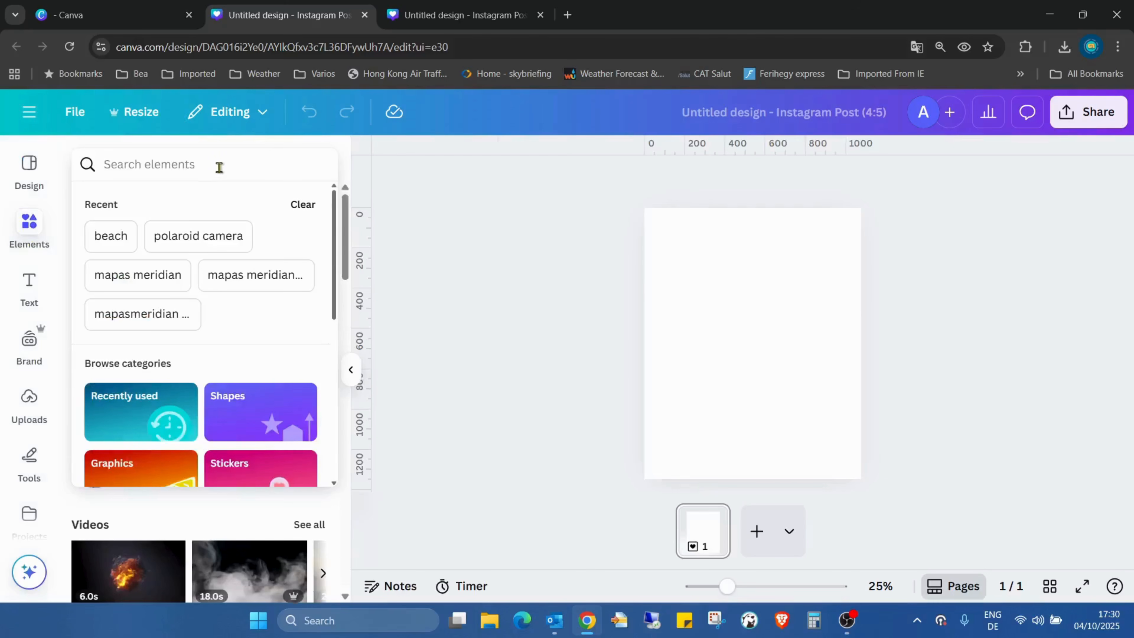
- Add the vintage camera photo from the 'polaroid camera' photo search results
{"action": "left_click", "coordinate": [227, 228]}
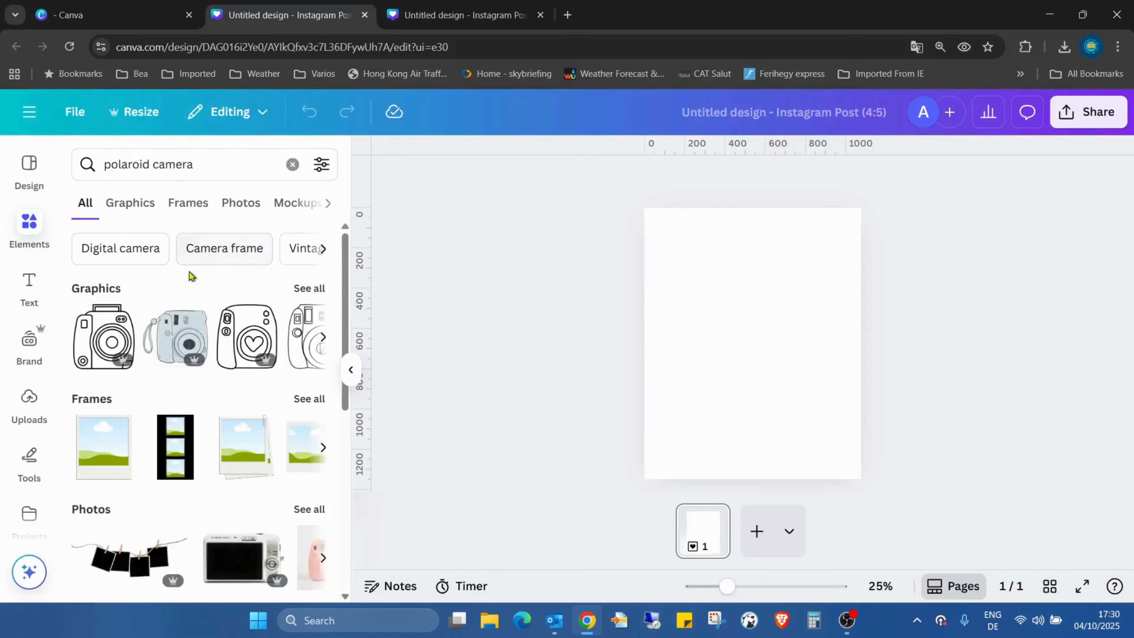
{"action": "left_click", "coordinate": [241, 203]}
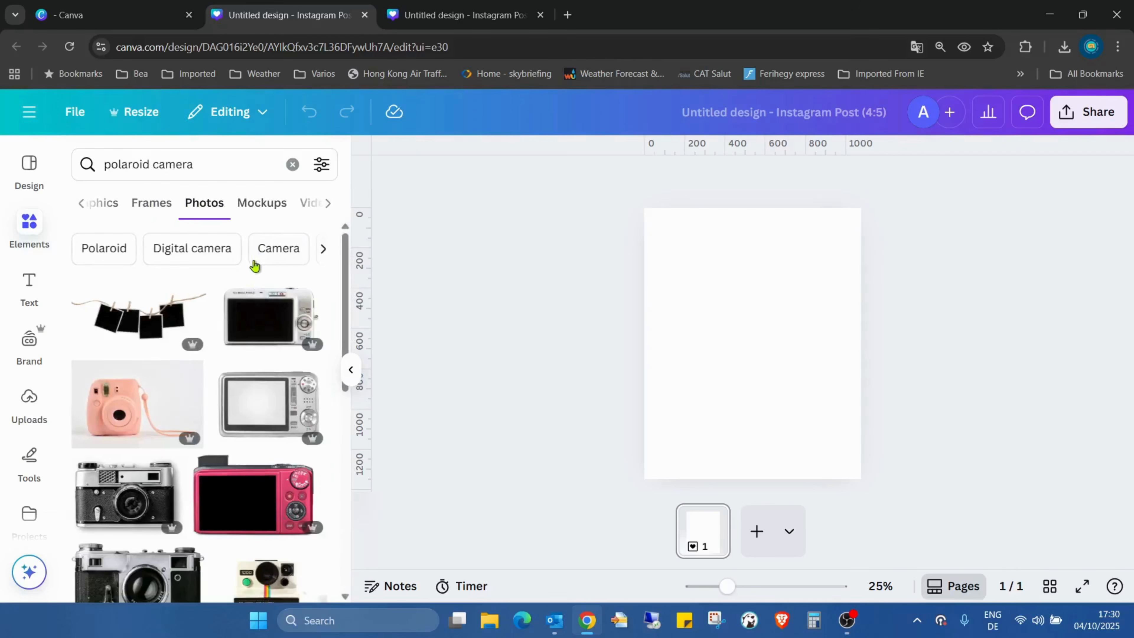
{"action": "scroll", "coordinate": [237, 364], "scroll_direction": "down", "scroll_amount": 1}
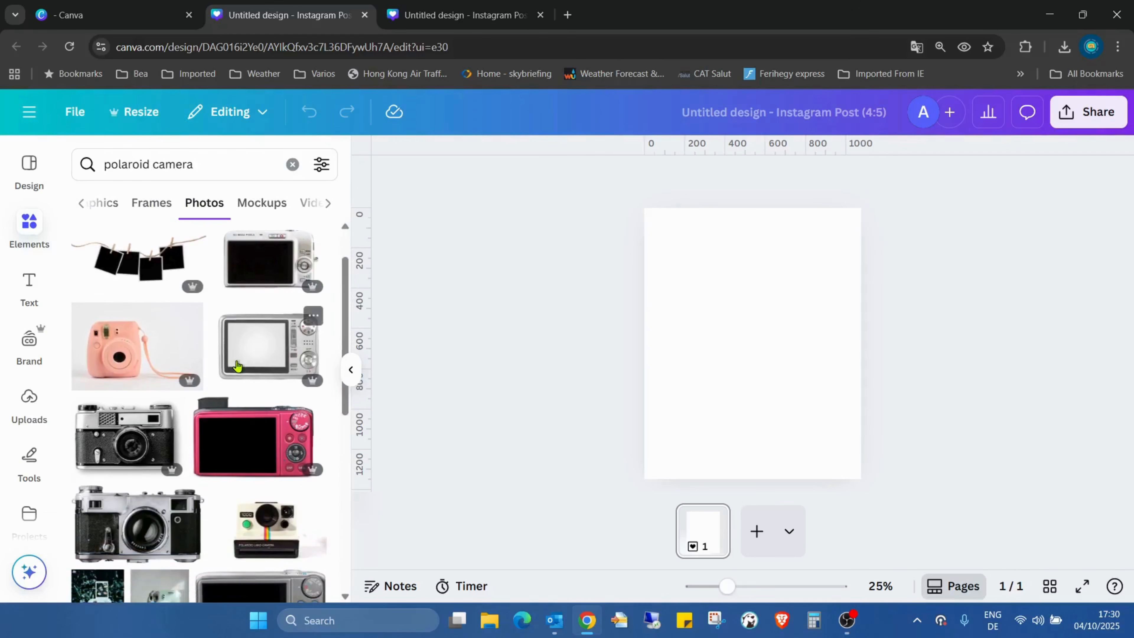
{"action": "left_click", "coordinate": [131, 450]}
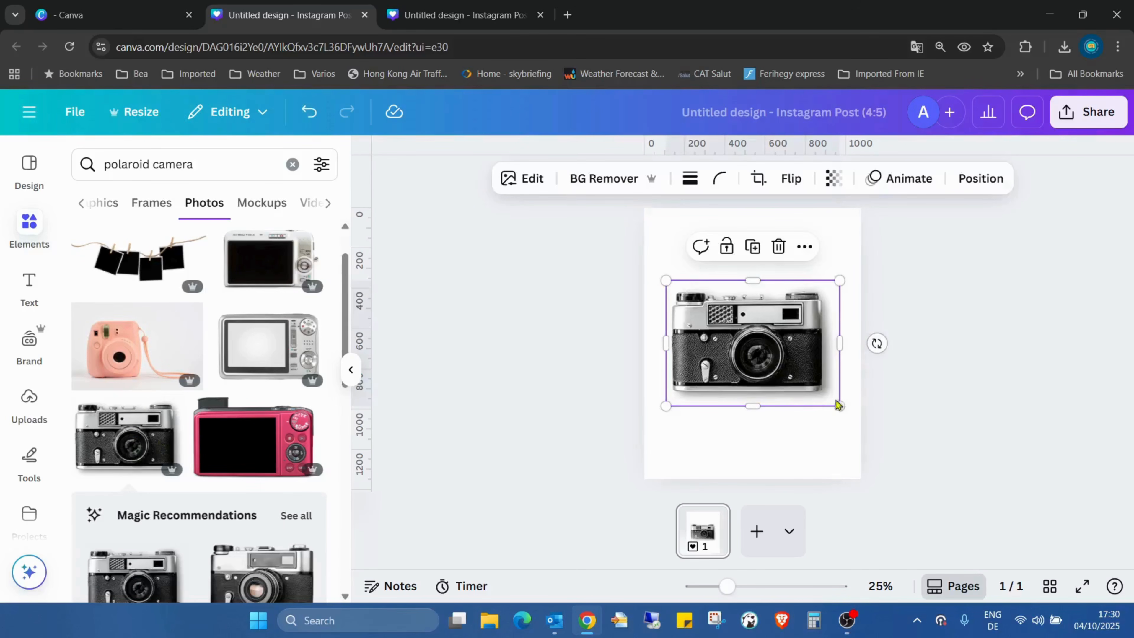
- Rotate the camera photo to -90° in the Position settings
{"action": "left_click", "coordinate": [978, 178]}
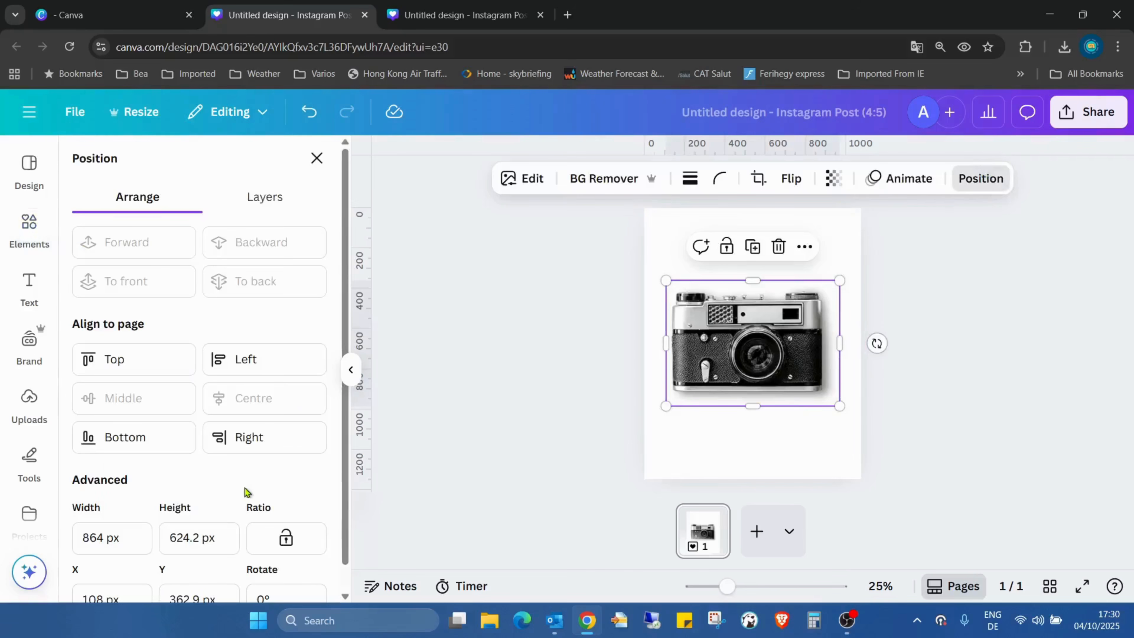
{"action": "scroll", "coordinate": [287, 443], "scroll_direction": "down", "scroll_amount": 1}
{"action": "left_click", "coordinate": [279, 564]}
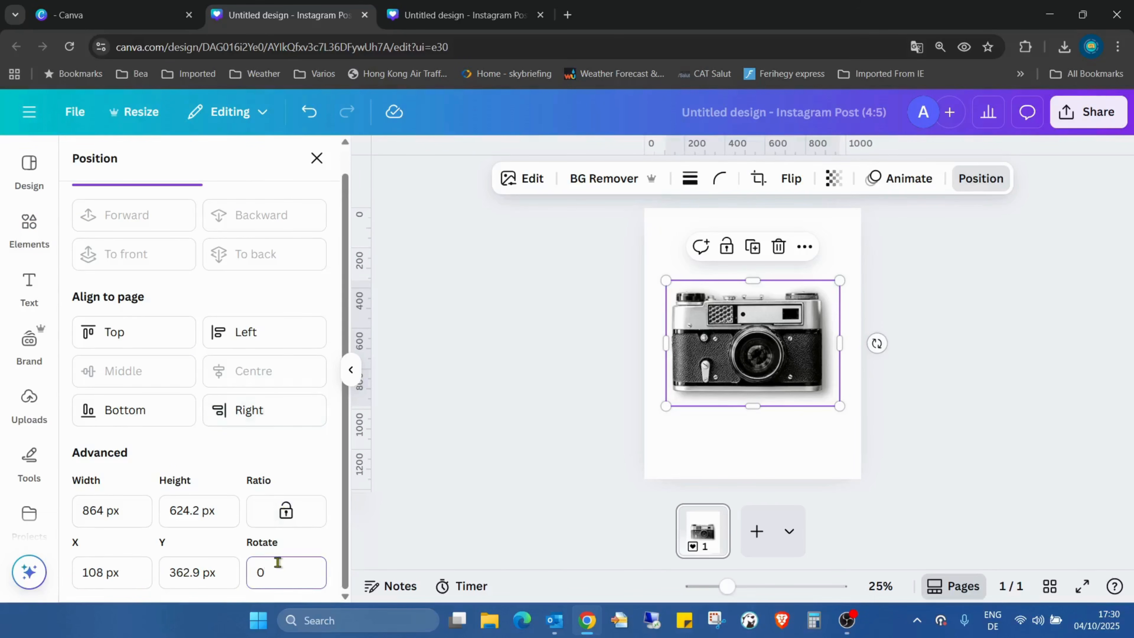
{"action": "type", "text": "90"}
{"action": "key", "text": "Return"}
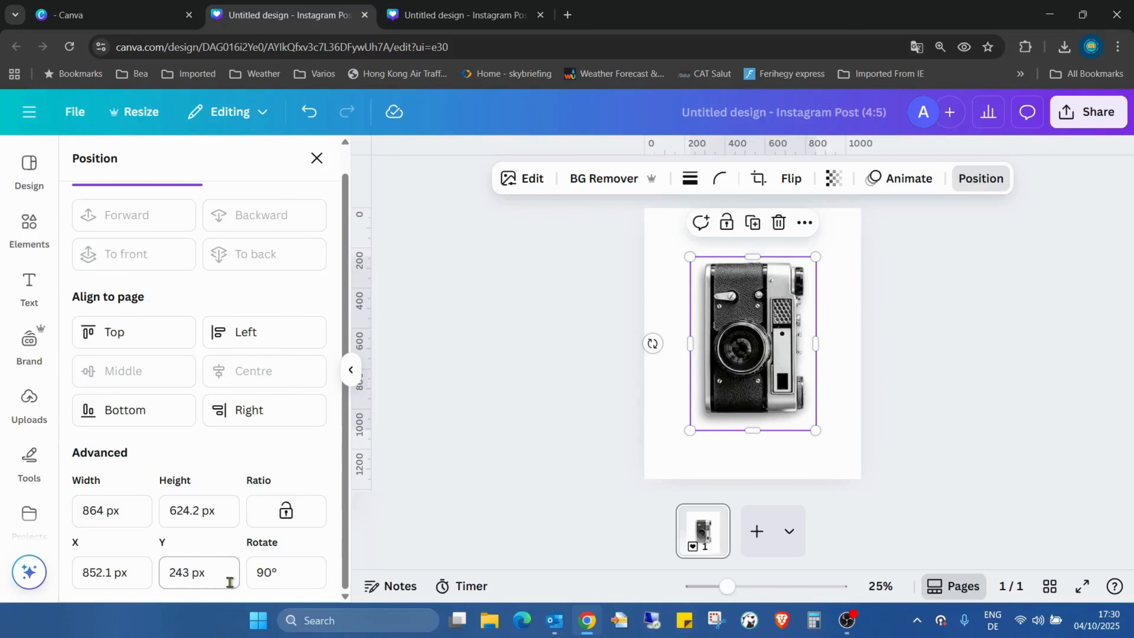
{"action": "left_click", "coordinate": [261, 574]}
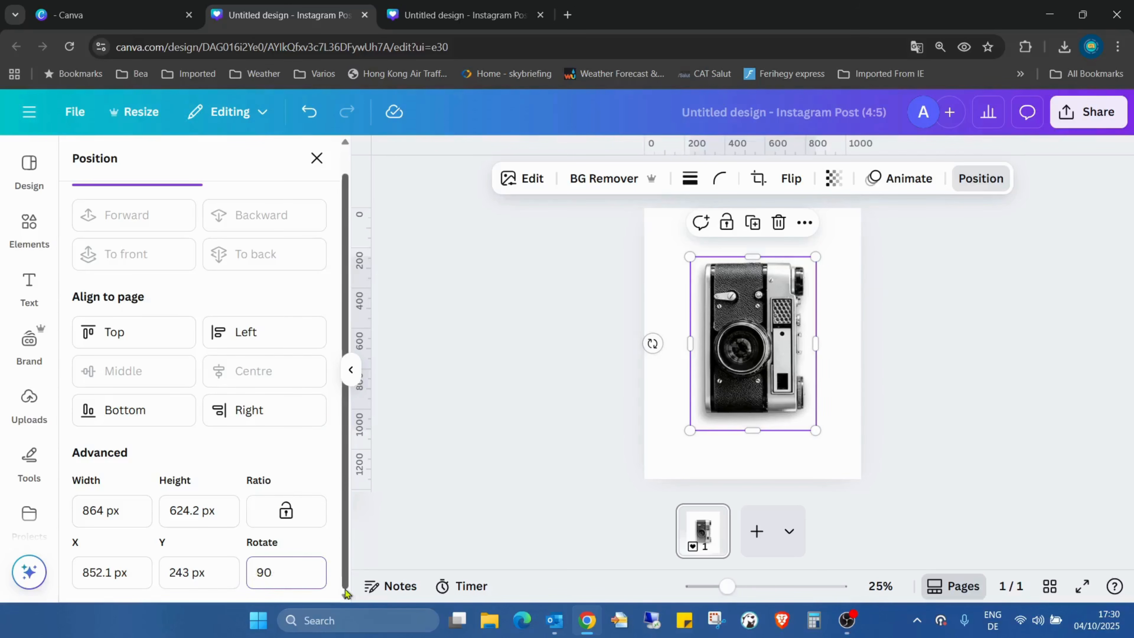
{"action": "type", "text": "-"}
{"action": "key", "text": "Return"}
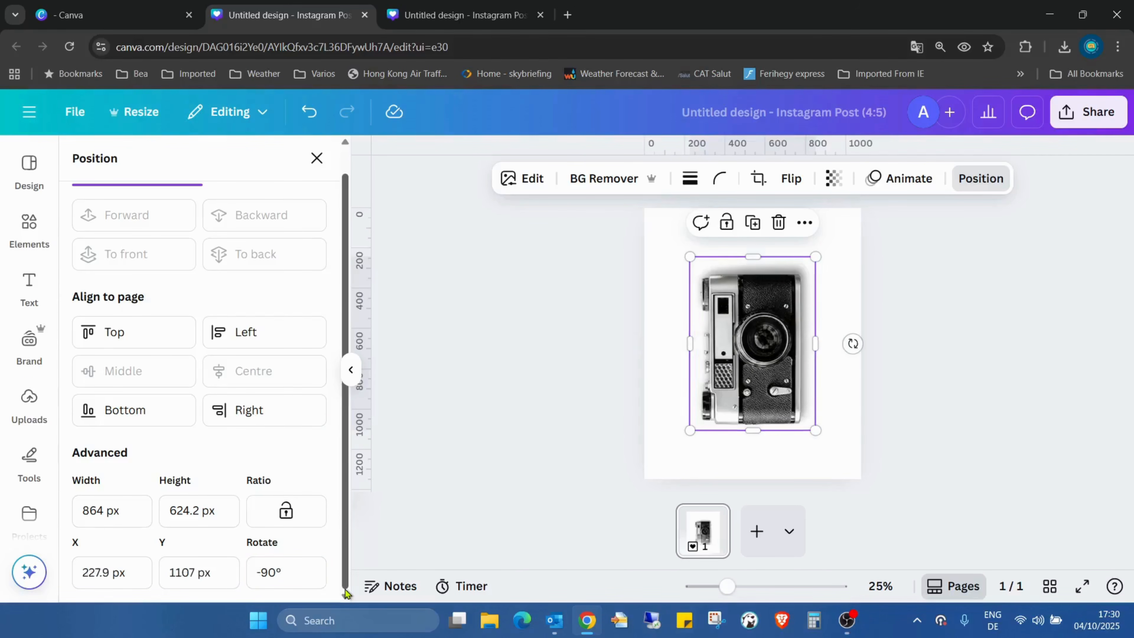
- Flip the camera horizontally and move it down, centred near the page bottom
{"action": "left_click_drag", "start_coordinate": [754, 313], "coordinate": [754, 324]}
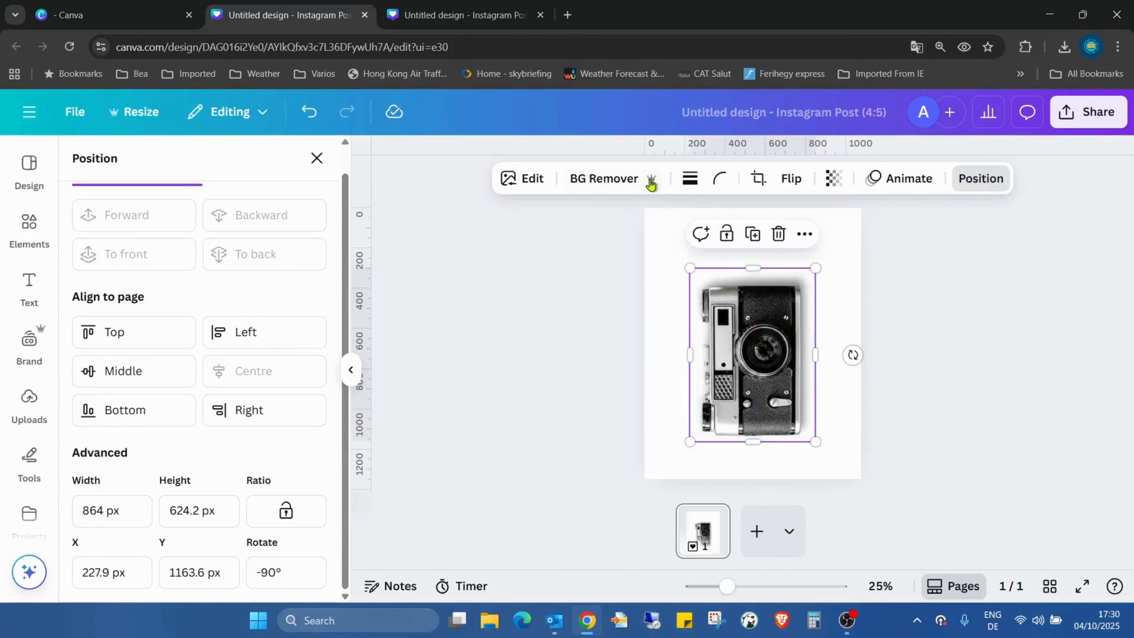
{"action": "left_click", "coordinate": [791, 178]}
{"action": "left_click", "coordinate": [796, 218]}
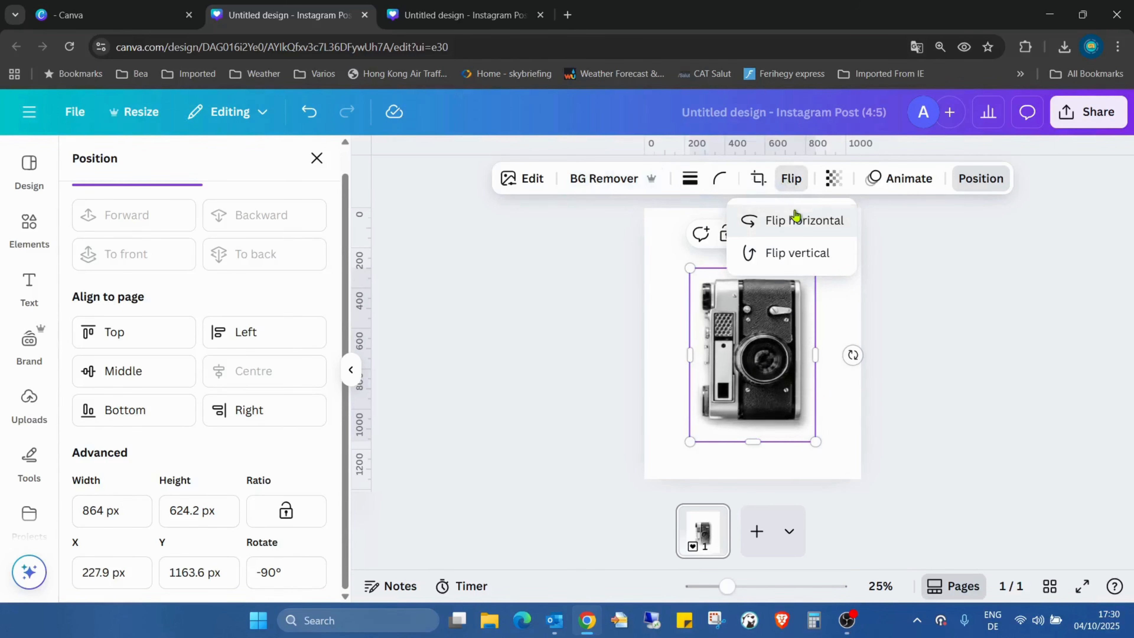
{"action": "left_click", "coordinate": [831, 312]}
{"action": "left_click_drag", "start_coordinate": [766, 322], "coordinate": [767, 367]}
{"action": "left_click", "coordinate": [853, 323]}
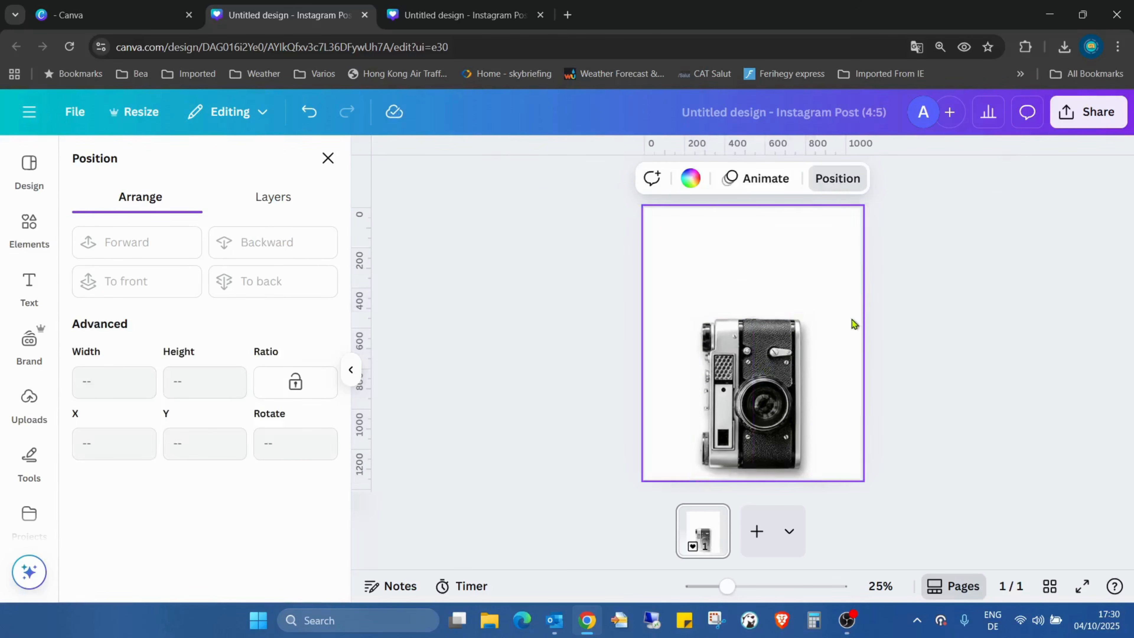
{"action": "left_click", "coordinate": [31, 223]}
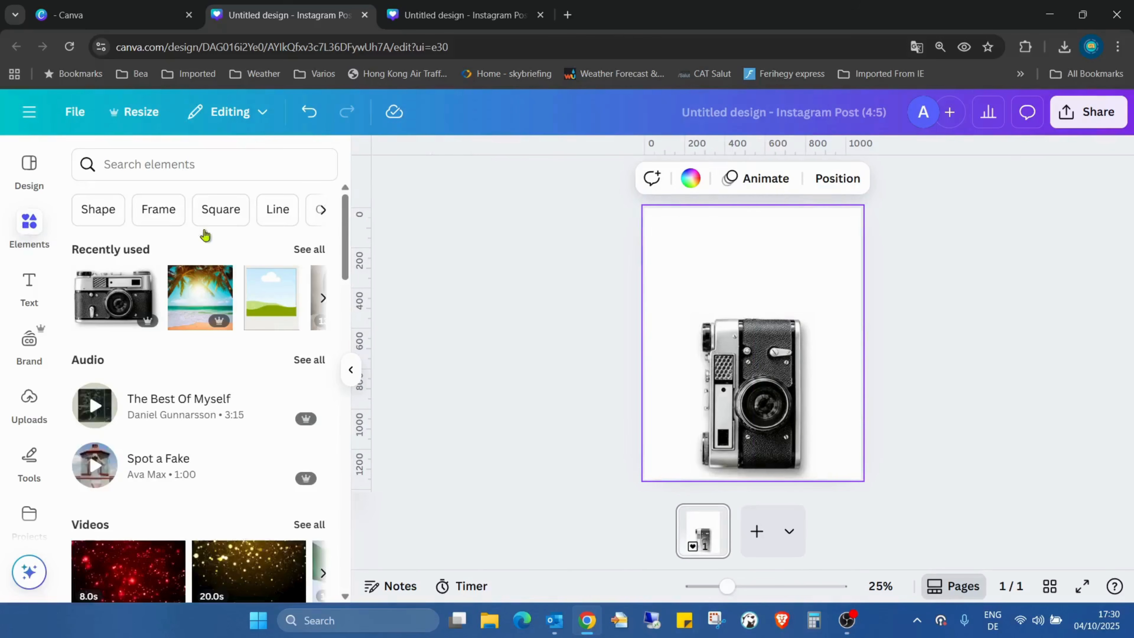
- Add the polaroid frame from Elements > Frames > Film and photo
{"action": "scroll", "coordinate": [259, 259], "scroll_direction": "down", "scroll_amount": 20}
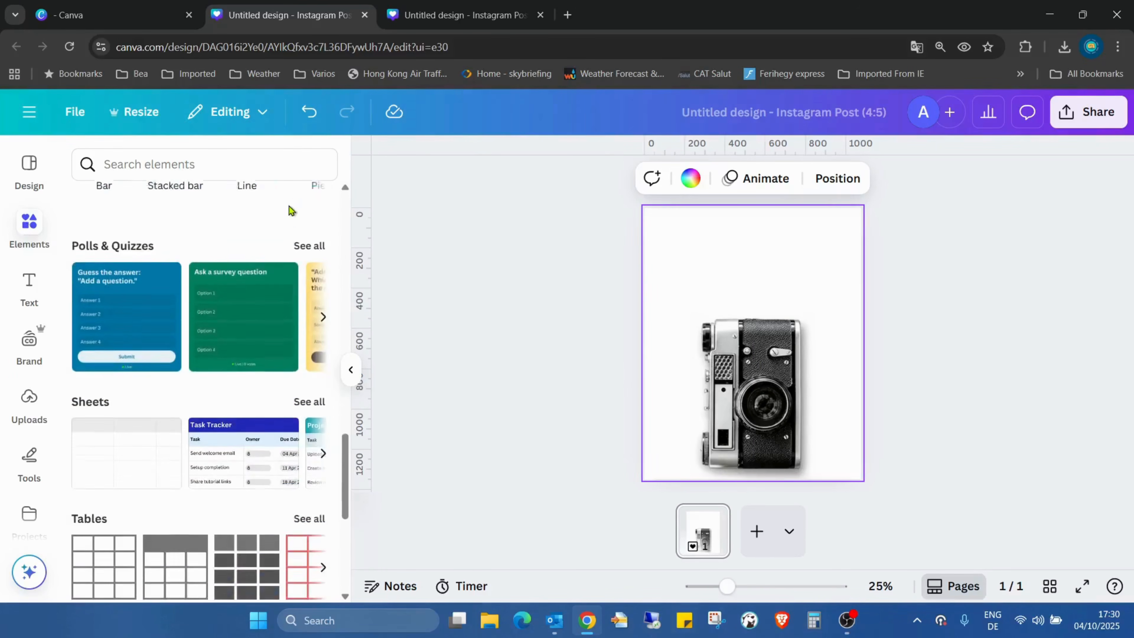
{"action": "scroll", "coordinate": [289, 210], "scroll_direction": "down", "scroll_amount": 3}
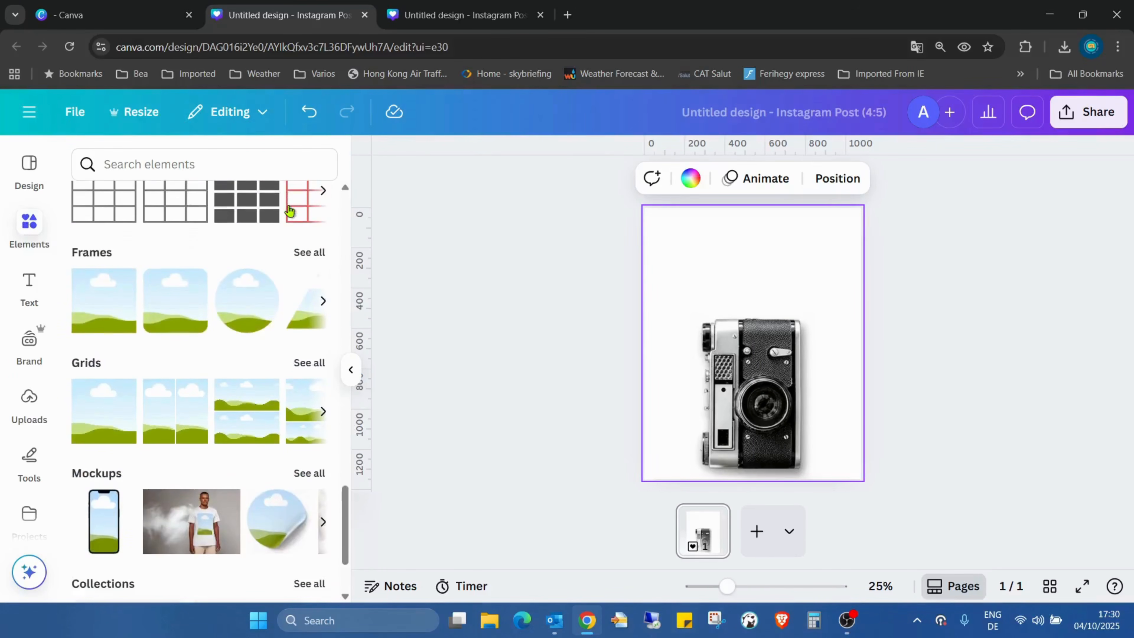
{"action": "left_click", "coordinate": [303, 252]}
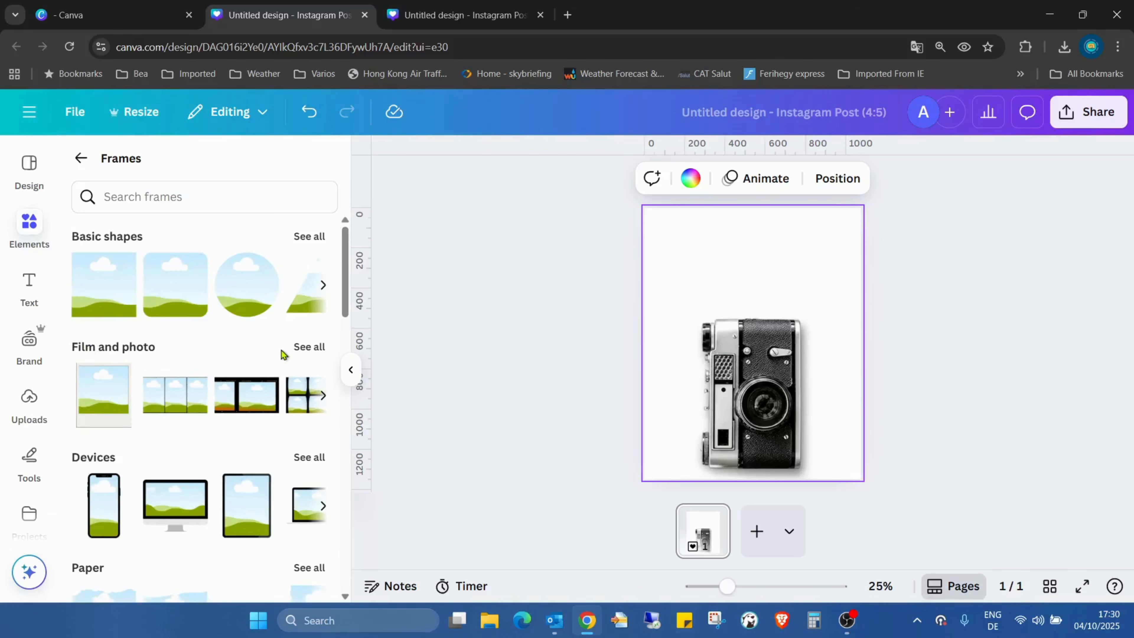
{"action": "left_click", "coordinate": [306, 348]}
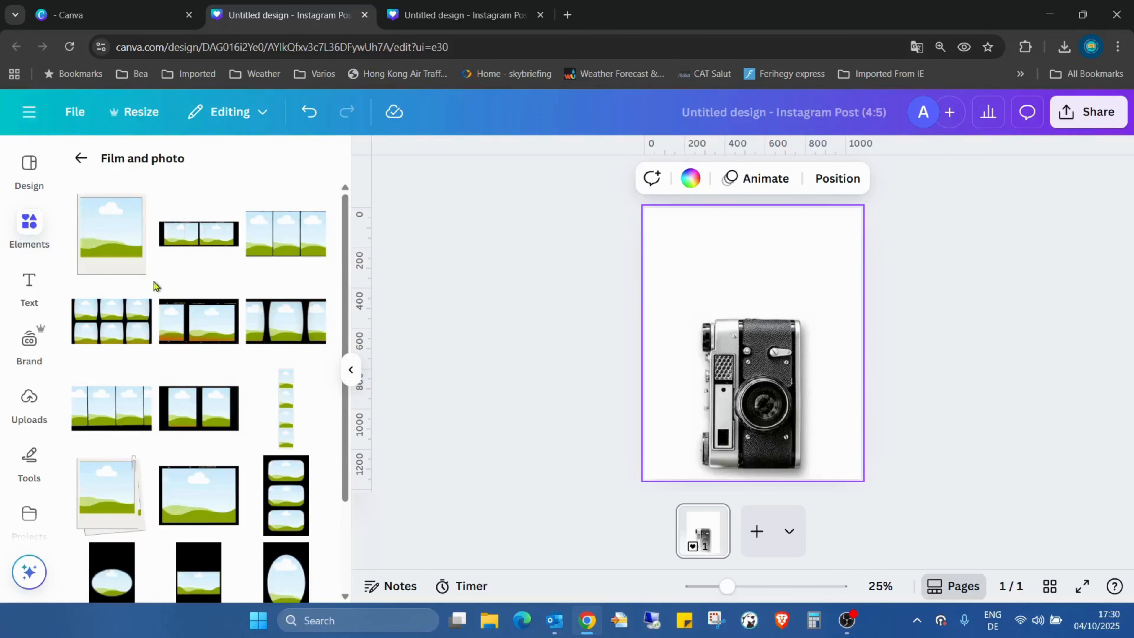
{"action": "left_click", "coordinate": [114, 246]}
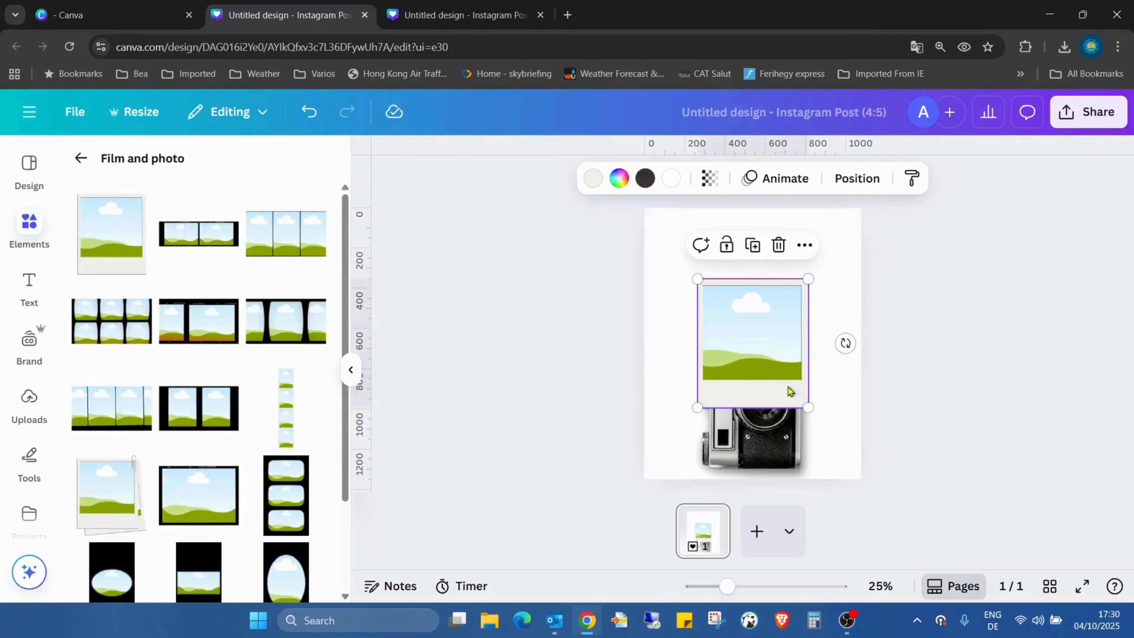
- Shrink the polaroid frame and centre it just above the camera
{"action": "left_click_drag", "start_coordinate": [728, 586], "coordinate": [743, 587]}
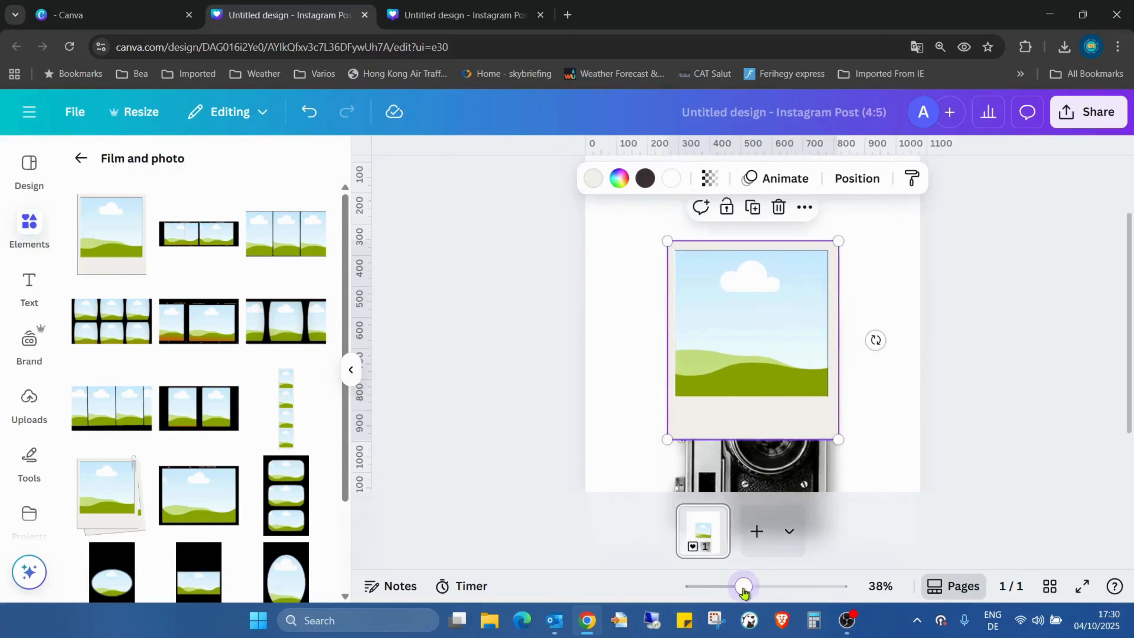
{"action": "left_click_drag", "start_coordinate": [668, 241], "coordinate": [720, 298]}
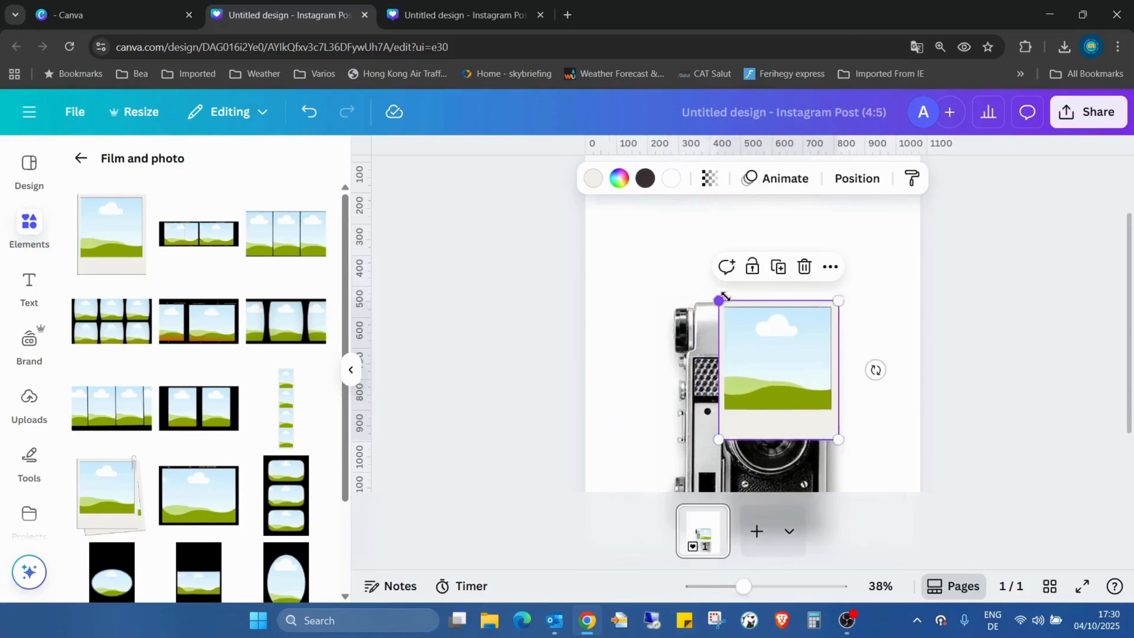
{"action": "left_click_drag", "start_coordinate": [793, 365], "coordinate": [765, 277]}
{"action": "scroll", "coordinate": [841, 342], "scroll_direction": "up", "scroll_amount": 2}
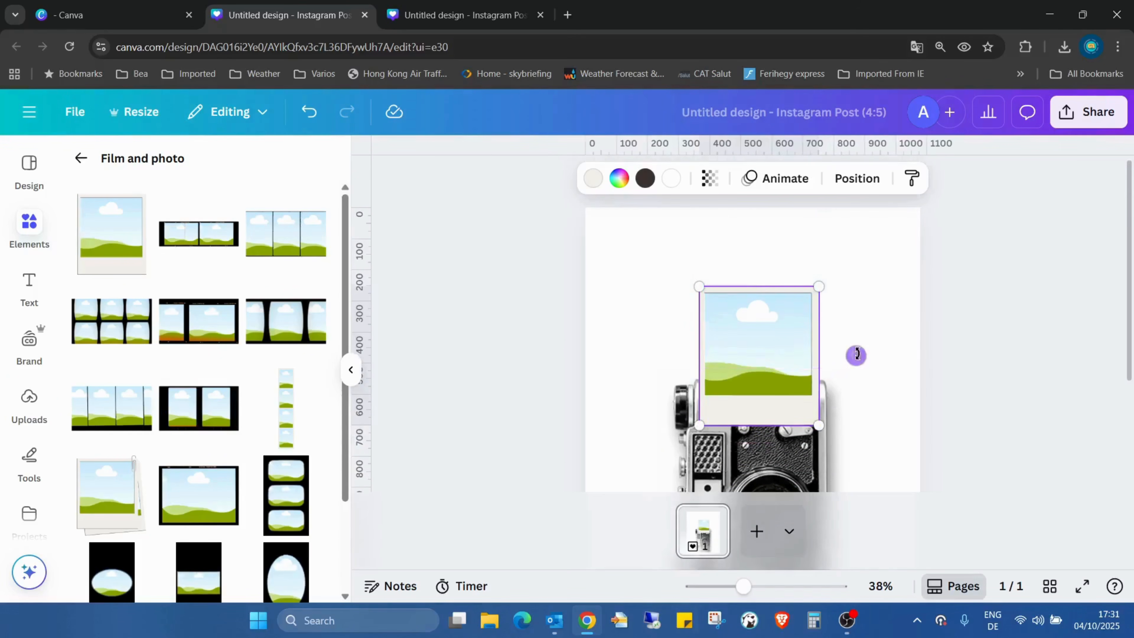
{"action": "left_click_drag", "start_coordinate": [767, 323], "coordinate": [767, 296]}
{"action": "left_click", "coordinate": [861, 303]}
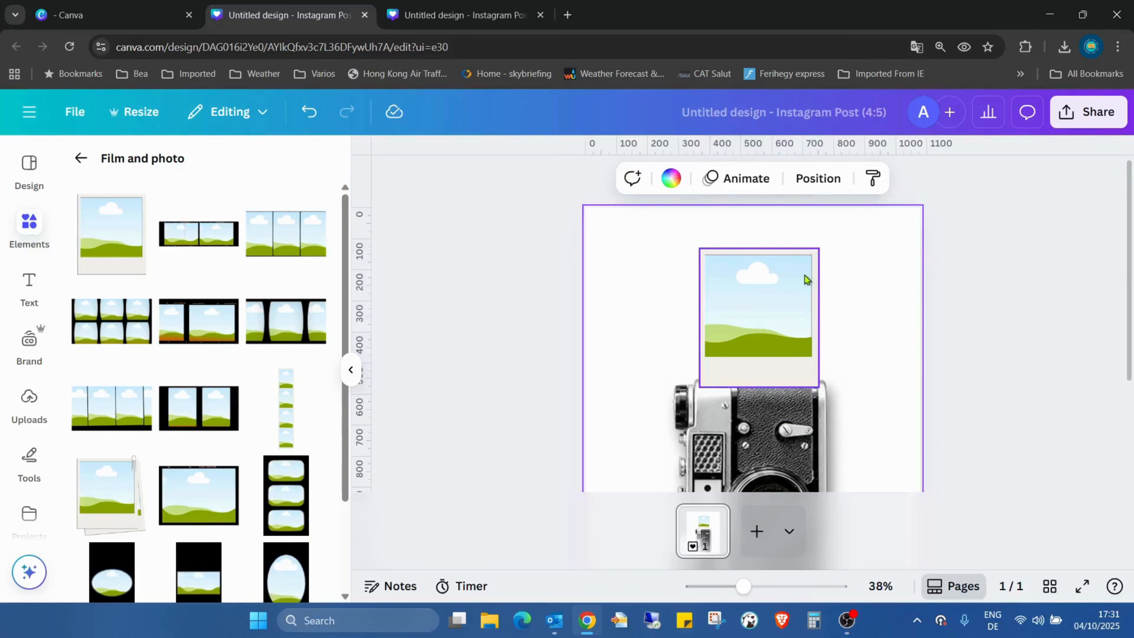
- Move the polaroid layer below the camera in the Layers list
{"action": "left_click", "coordinate": [825, 179]}
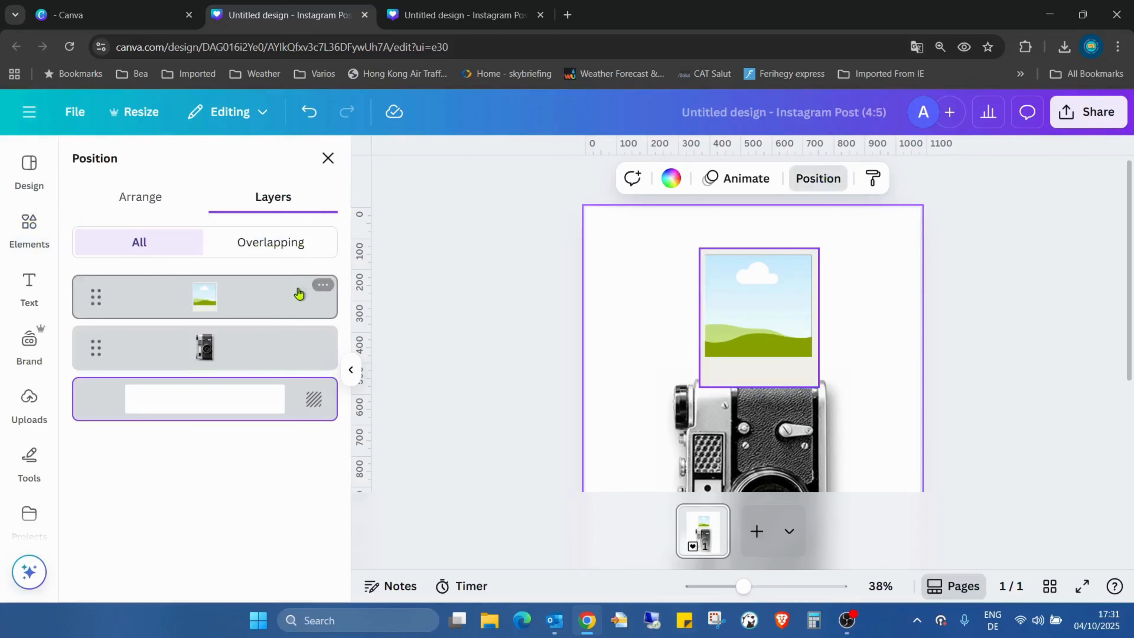
{"action": "left_click_drag", "start_coordinate": [299, 293], "coordinate": [270, 357]}
{"action": "left_click", "coordinate": [889, 279]}
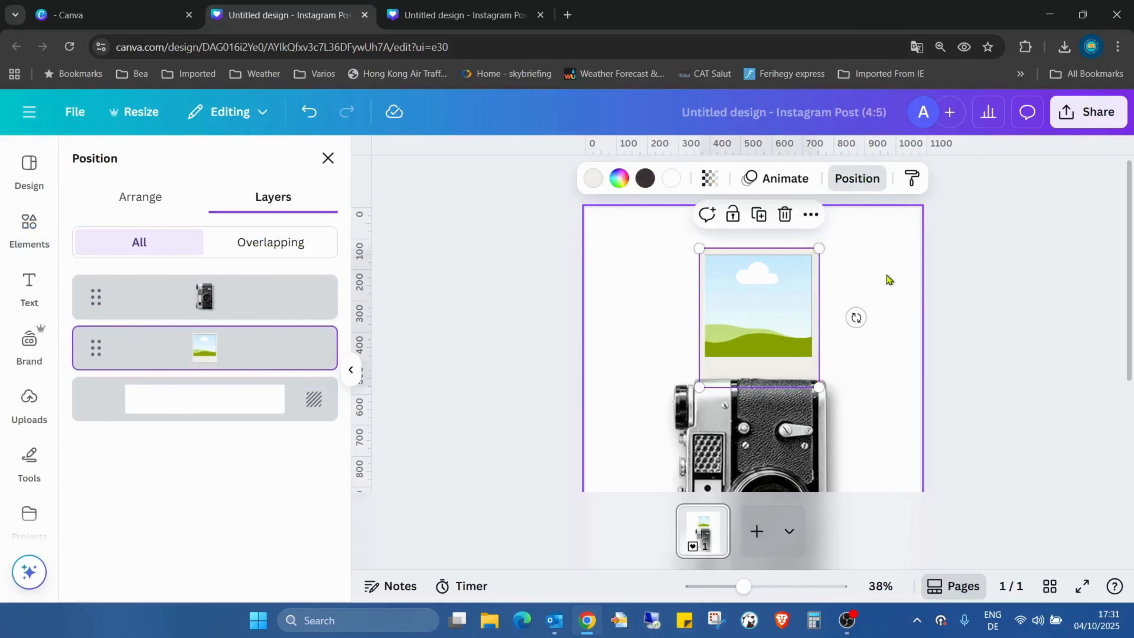
{"action": "left_click", "coordinate": [809, 297]}
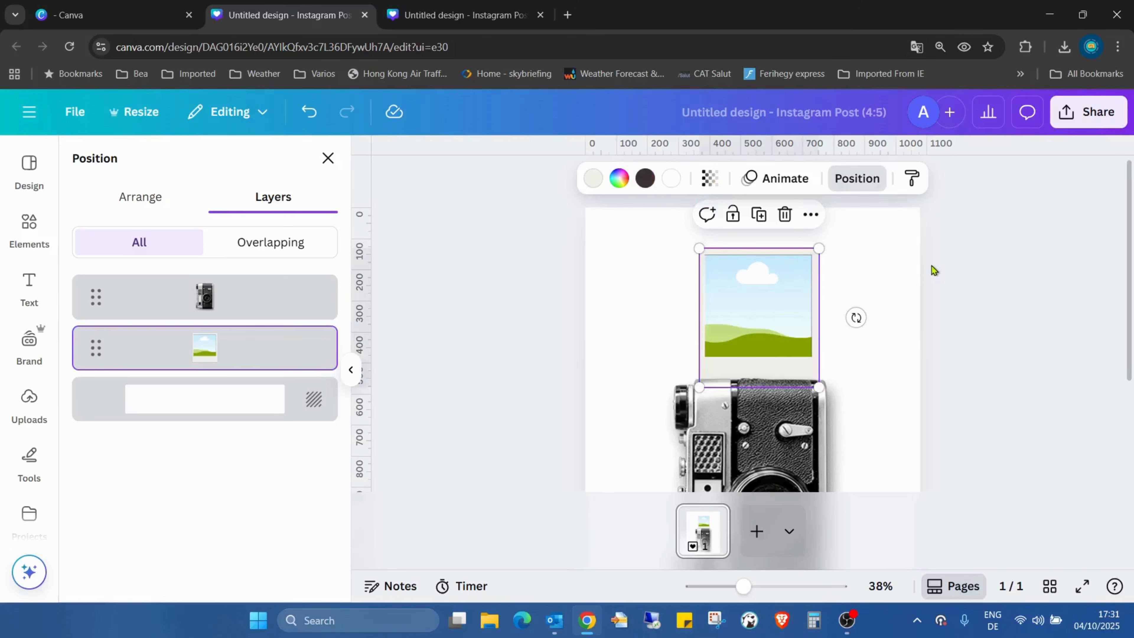
{"action": "left_click", "coordinate": [883, 277]}
{"action": "left_click", "coordinate": [774, 290]}
- Apply the Baseline entrance animation to the polaroid and slow it down
{"action": "left_click", "coordinate": [800, 178]}
{"action": "scroll", "coordinate": [228, 398], "scroll_direction": "down", "scroll_amount": 9}
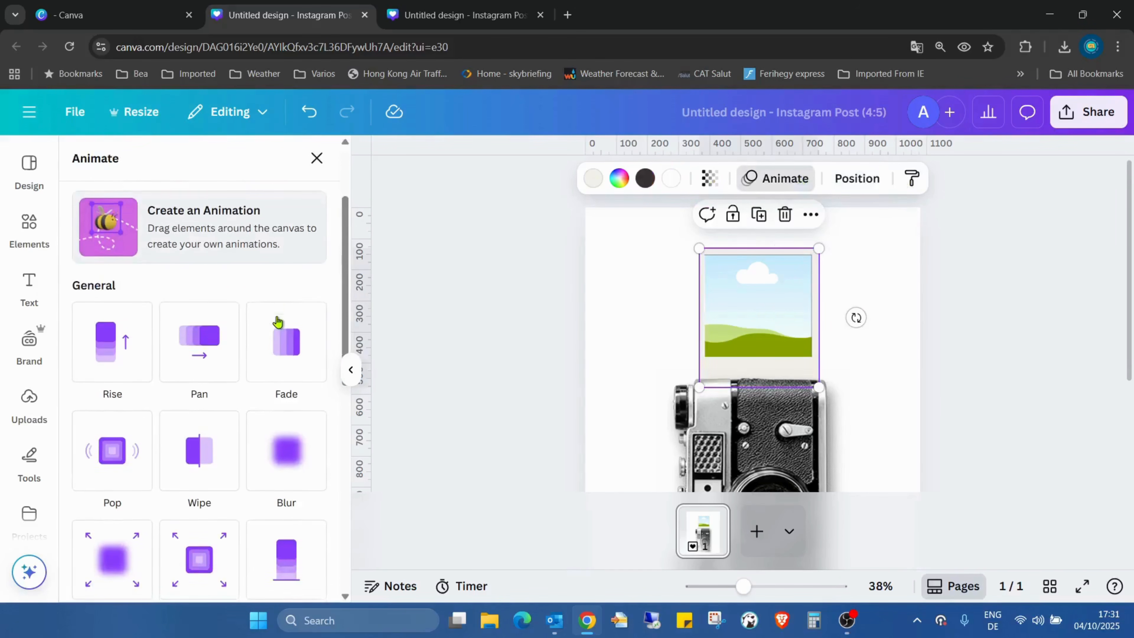
{"action": "left_click", "coordinate": [291, 281]}
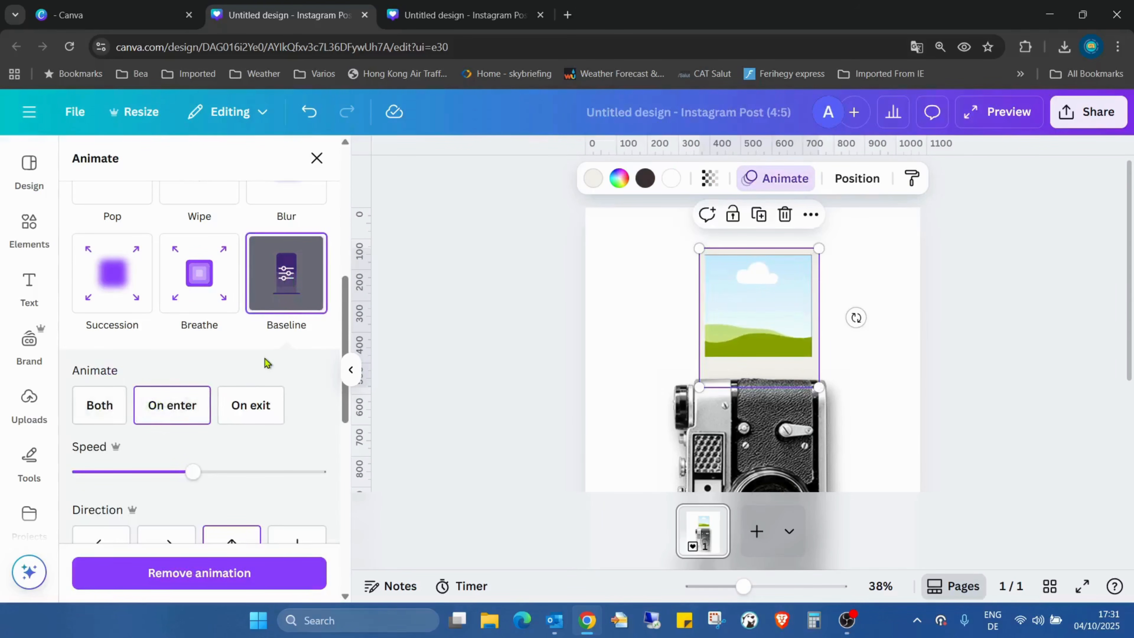
{"action": "scroll", "coordinate": [266, 363], "scroll_direction": "down", "scroll_amount": 2}
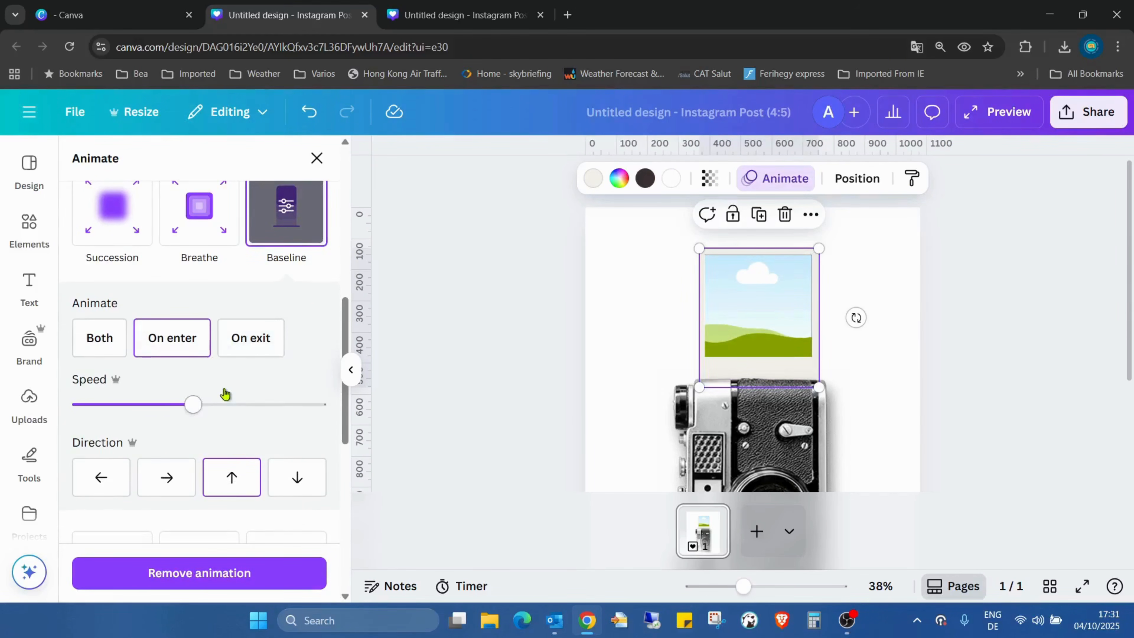
{"action": "left_click_drag", "start_coordinate": [196, 405], "coordinate": [98, 408]}
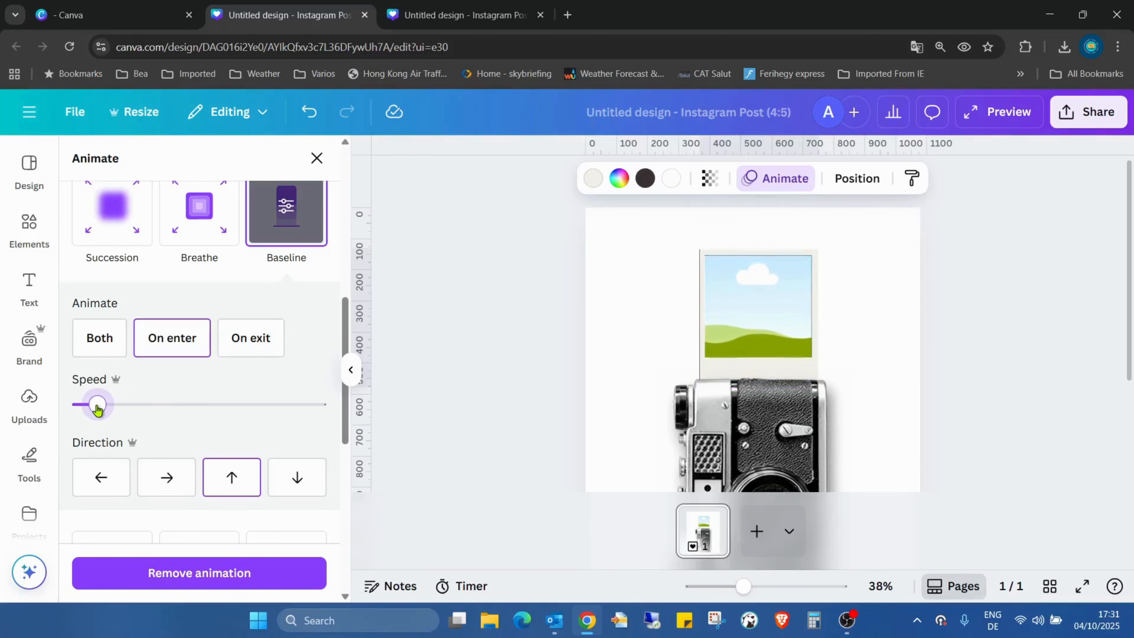
{"action": "left_click", "coordinate": [888, 359]}
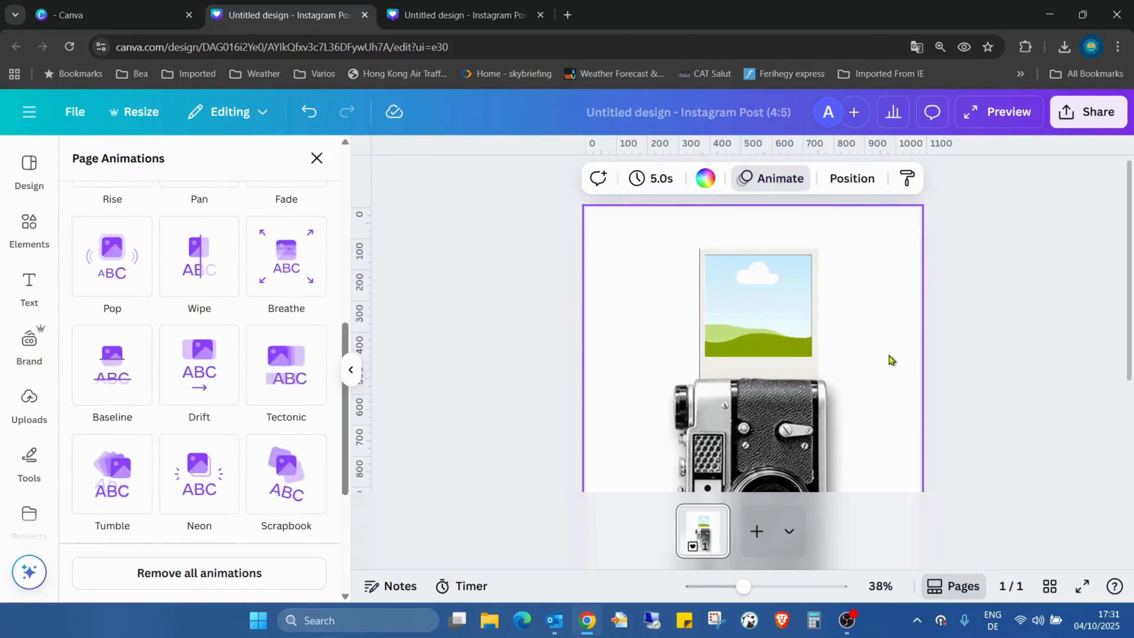
- Trim the polaroid's timing bar so it appears later, then play full screen
{"action": "right_click", "coordinate": [746, 329]}
{"action": "left_click", "coordinate": [859, 516]}
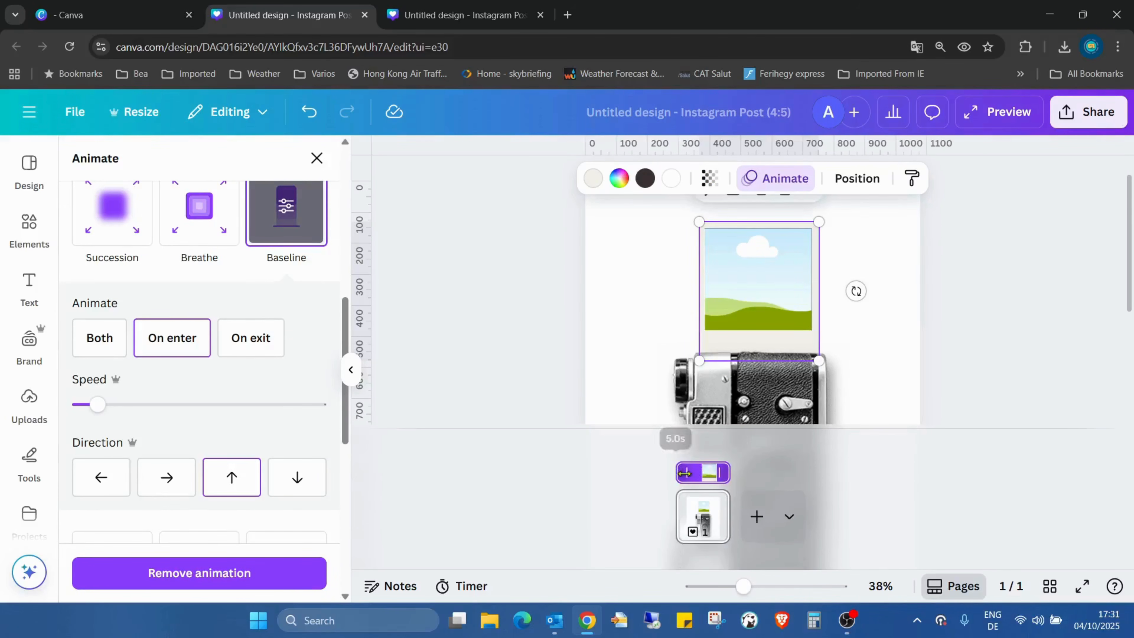
{"action": "left_click_drag", "start_coordinate": [679, 473], "coordinate": [698, 474]}
{"action": "left_click", "coordinate": [697, 477]}
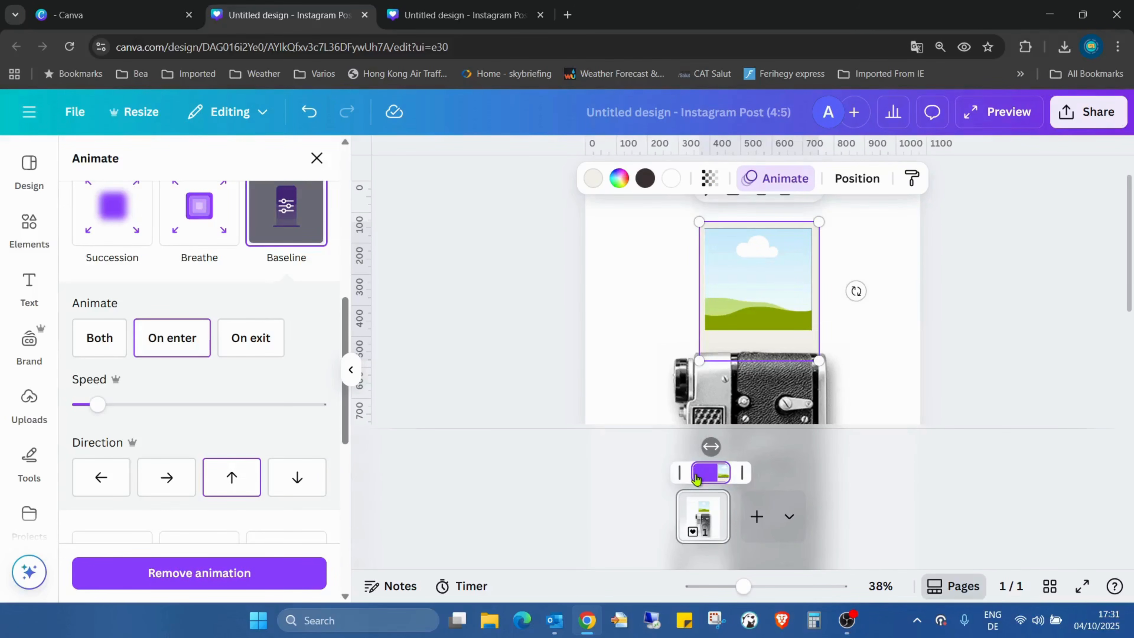
{"action": "left_click", "coordinate": [903, 332]}
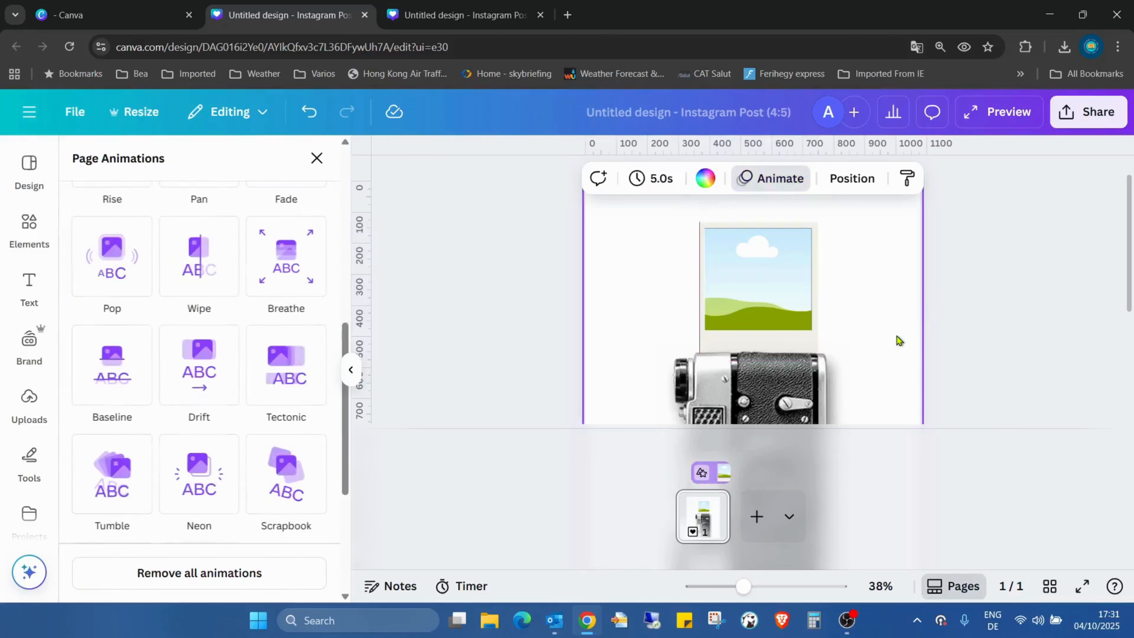
{"action": "left_click", "coordinate": [1072, 589]}
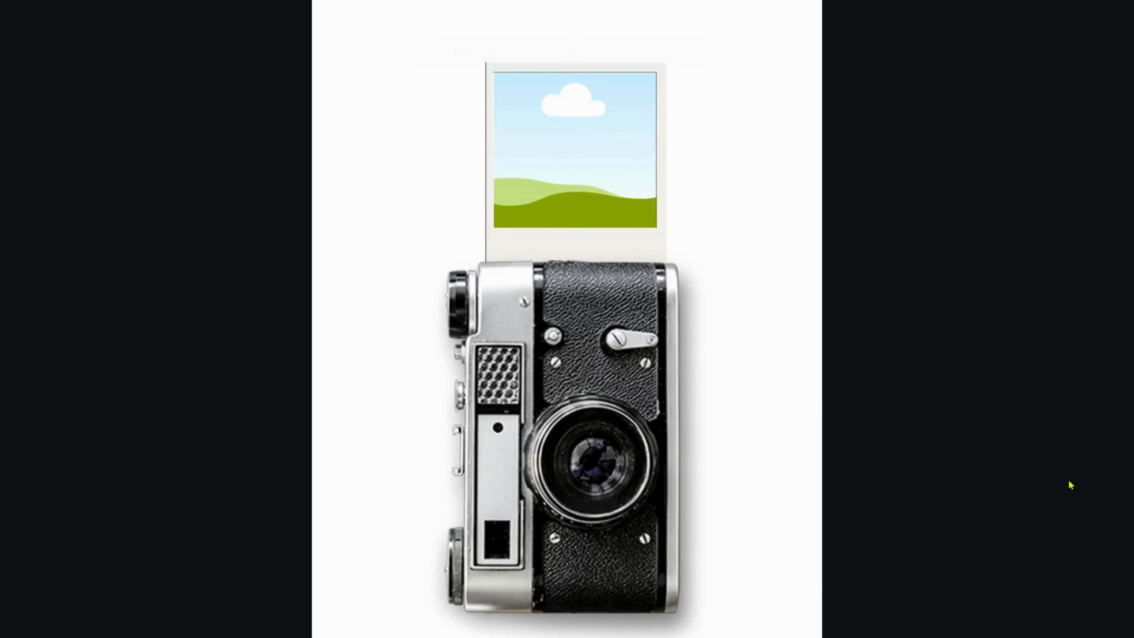
- Exit the full-screen preview and return to the editor's Elements library
{"action": "key", "text": "Escape"}
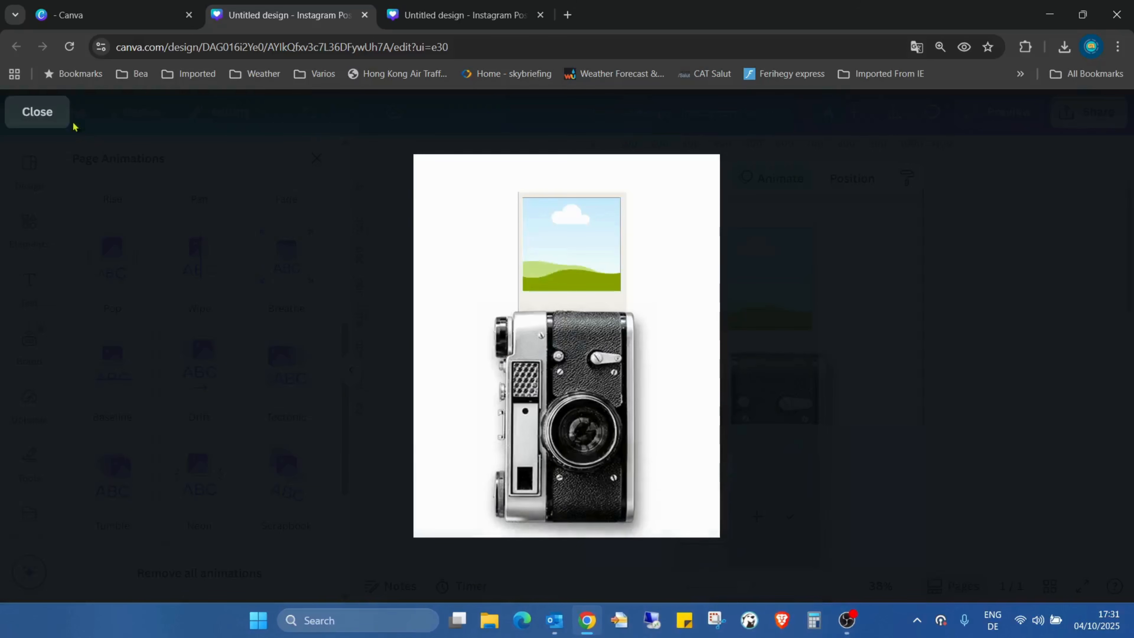
{"action": "left_click", "coordinate": [49, 117]}
{"action": "left_click", "coordinate": [25, 228]}
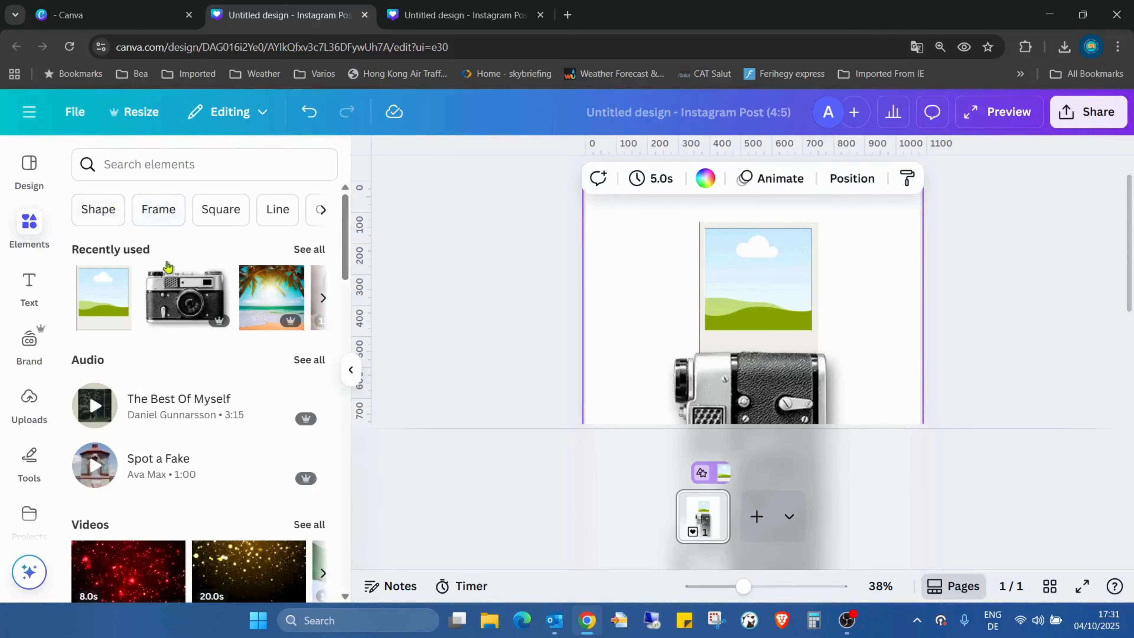
- Drop the tropical beach photo into the polaroid frame and add a second copy
{"action": "left_click", "coordinate": [274, 305]}
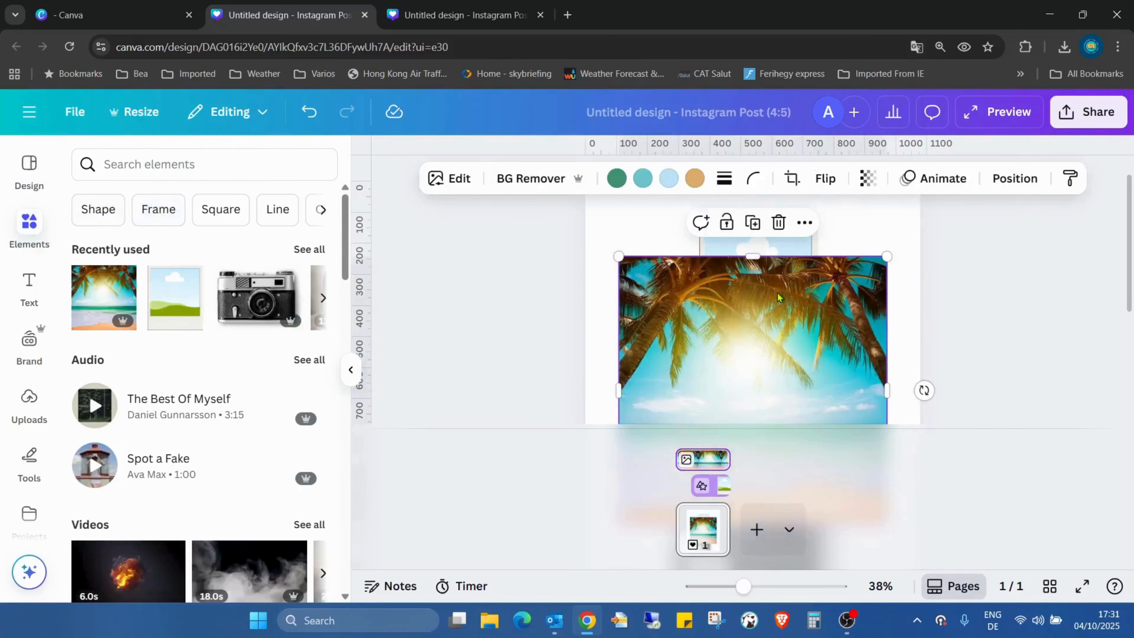
{"action": "left_click_drag", "start_coordinate": [764, 263], "coordinate": [757, 284]}
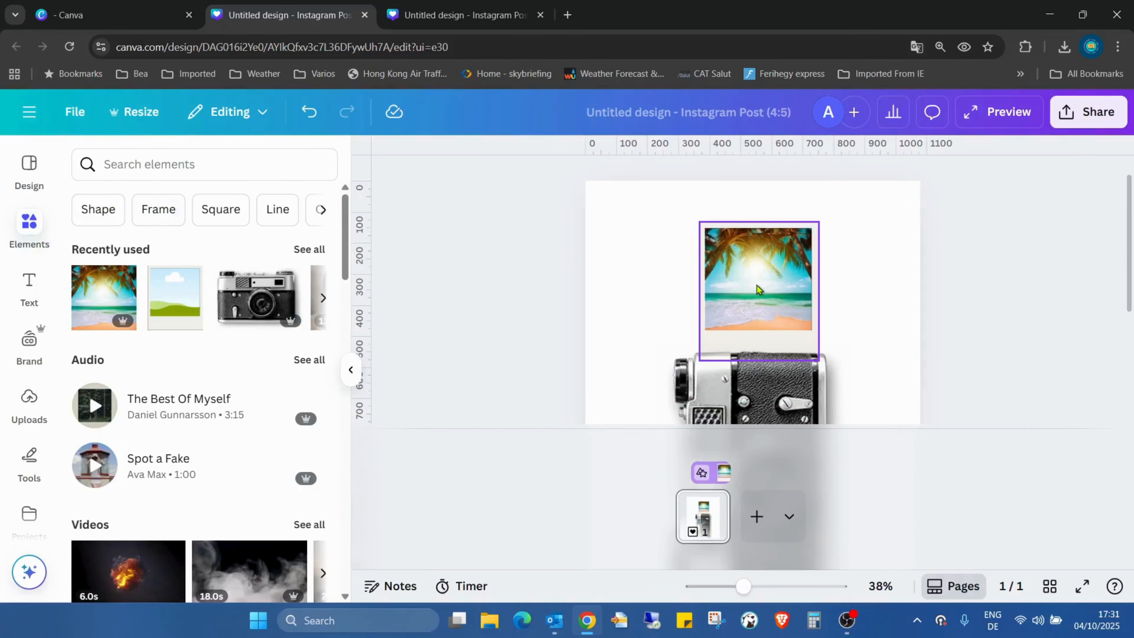
{"action": "left_click", "coordinate": [104, 297]}
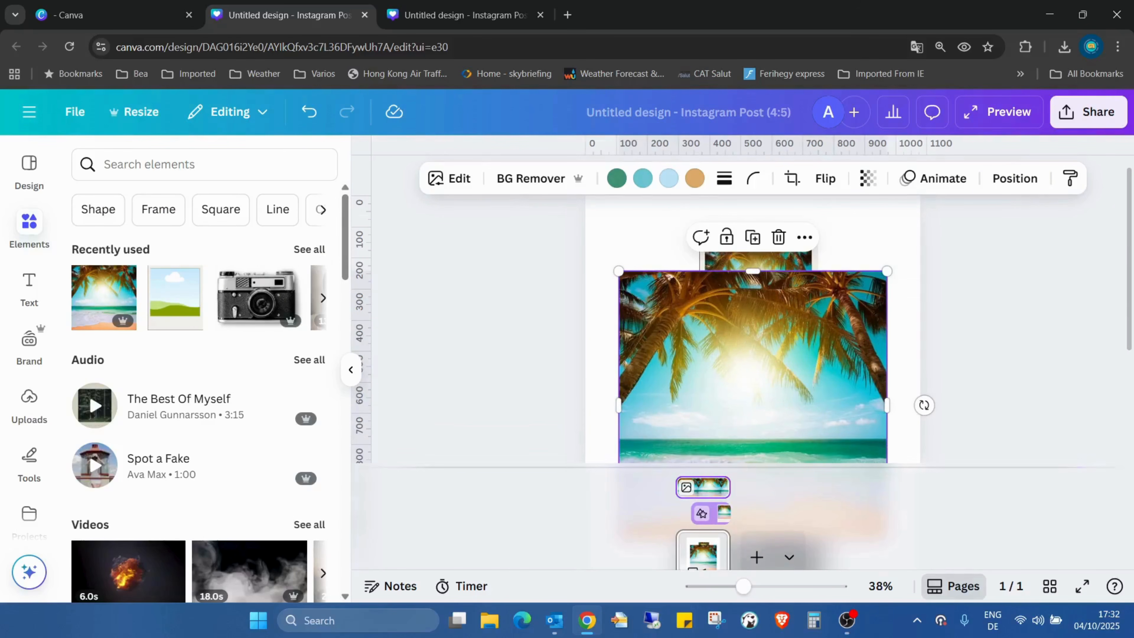
{"action": "left_click_drag", "start_coordinate": [743, 587], "coordinate": [718, 587]}
- Set the beach copy's Saturation to -100 under Edit > Adjust
{"action": "left_click", "coordinate": [458, 179]}
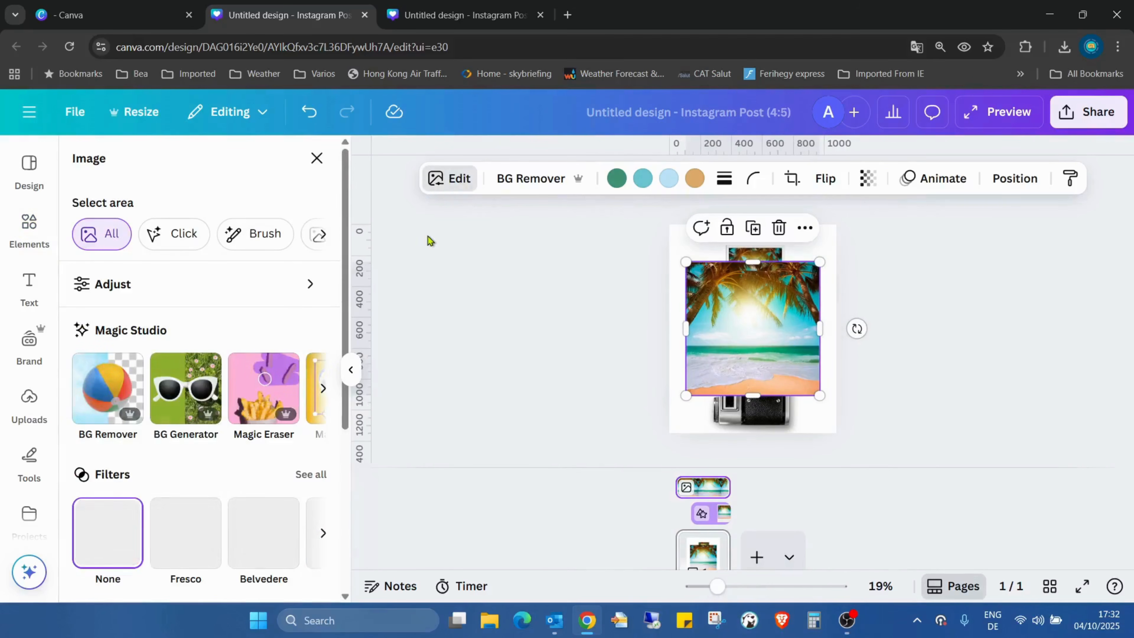
{"action": "scroll", "coordinate": [185, 308], "scroll_direction": "down", "scroll_amount": 3}
{"action": "scroll", "coordinate": [185, 308], "scroll_direction": "up", "scroll_amount": 3}
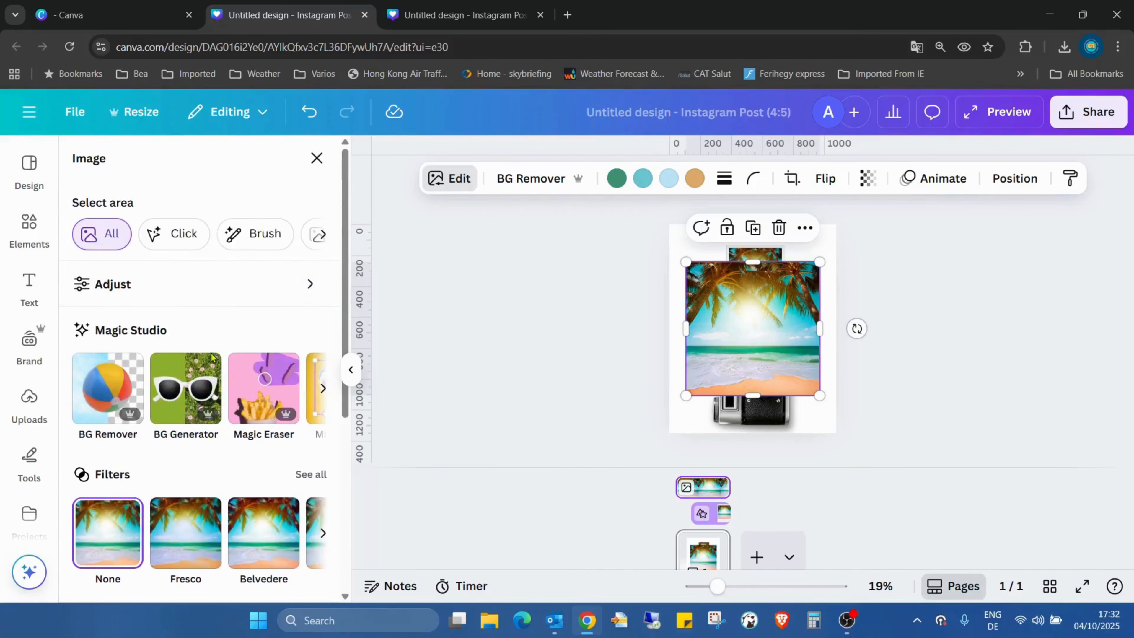
{"action": "left_click", "coordinate": [198, 285]}
{"action": "scroll", "coordinate": [250, 349], "scroll_direction": "down", "scroll_amount": 2}
{"action": "scroll", "coordinate": [261, 323], "scroll_direction": "down", "scroll_amount": 8}
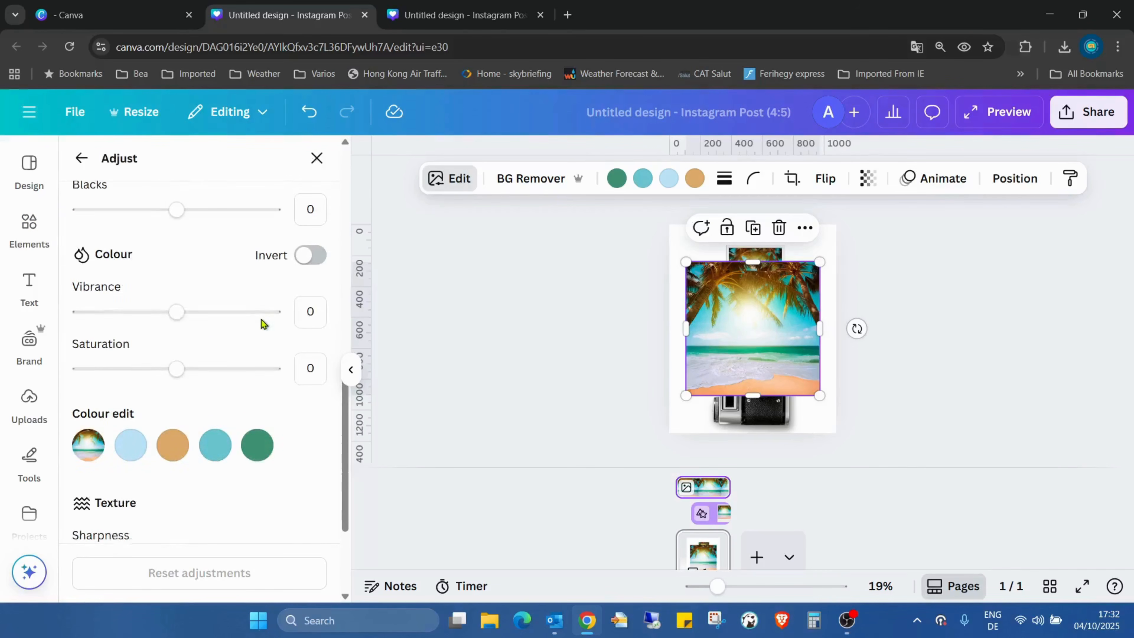
{"action": "left_click_drag", "start_coordinate": [173, 367], "coordinate": [2, 356]}
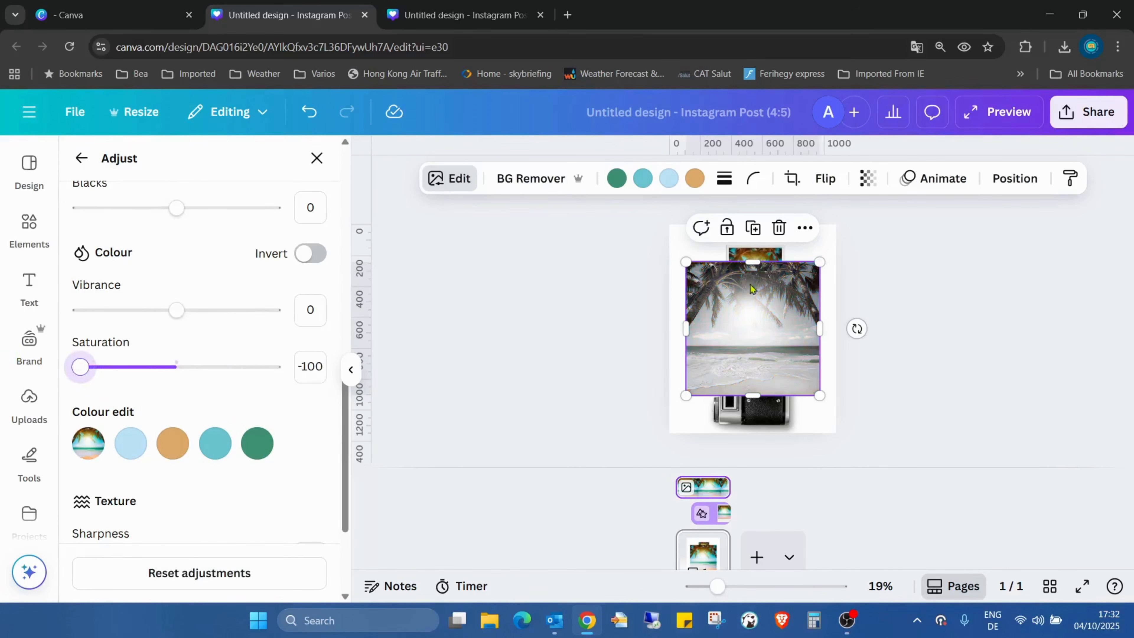
- Set its transparency to 61 and move it toward the page's top-left
{"action": "left_click", "coordinate": [868, 178]}
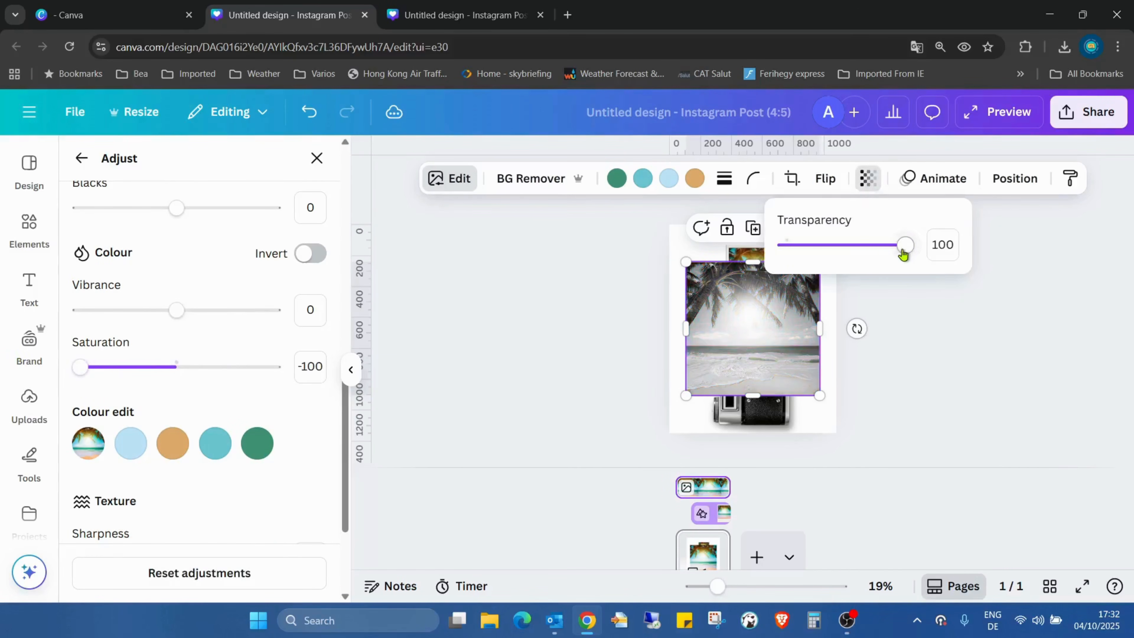
{"action": "left_click_drag", "start_coordinate": [903, 254], "coordinate": [858, 247]}
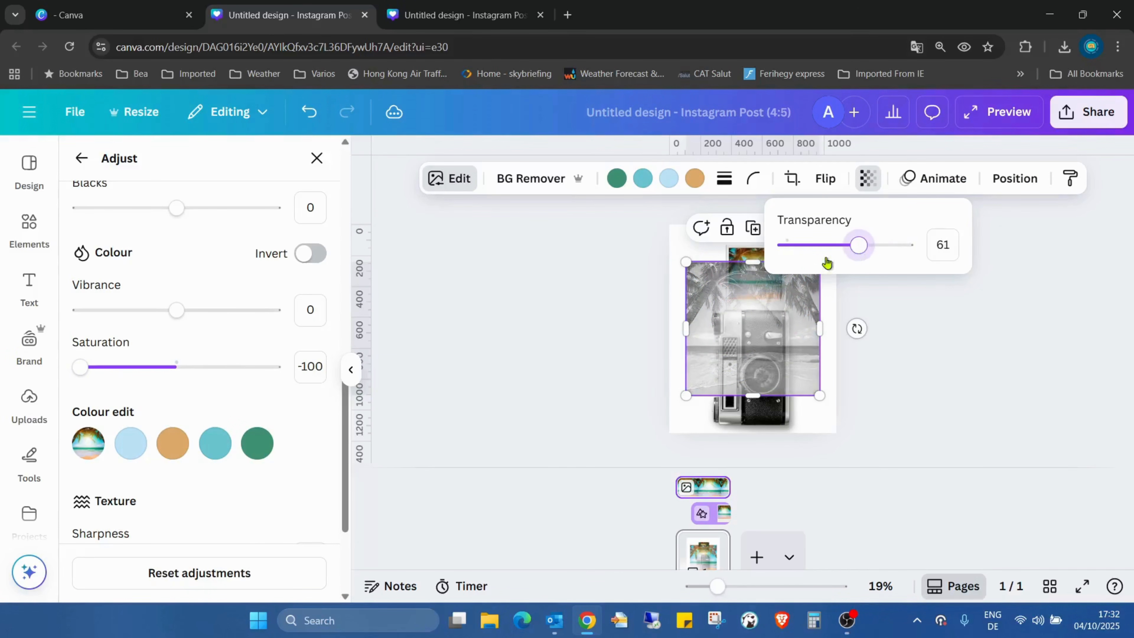
{"action": "left_click", "coordinate": [895, 338]}
{"action": "left_click", "coordinate": [898, 318]}
{"action": "left_click_drag", "start_coordinate": [706, 295], "coordinate": [689, 258]}
- Stretch the grey beach image over the page and layer it beneath the camera and polaroid
{"action": "left_click_drag", "start_coordinate": [802, 360], "coordinate": [861, 451]}
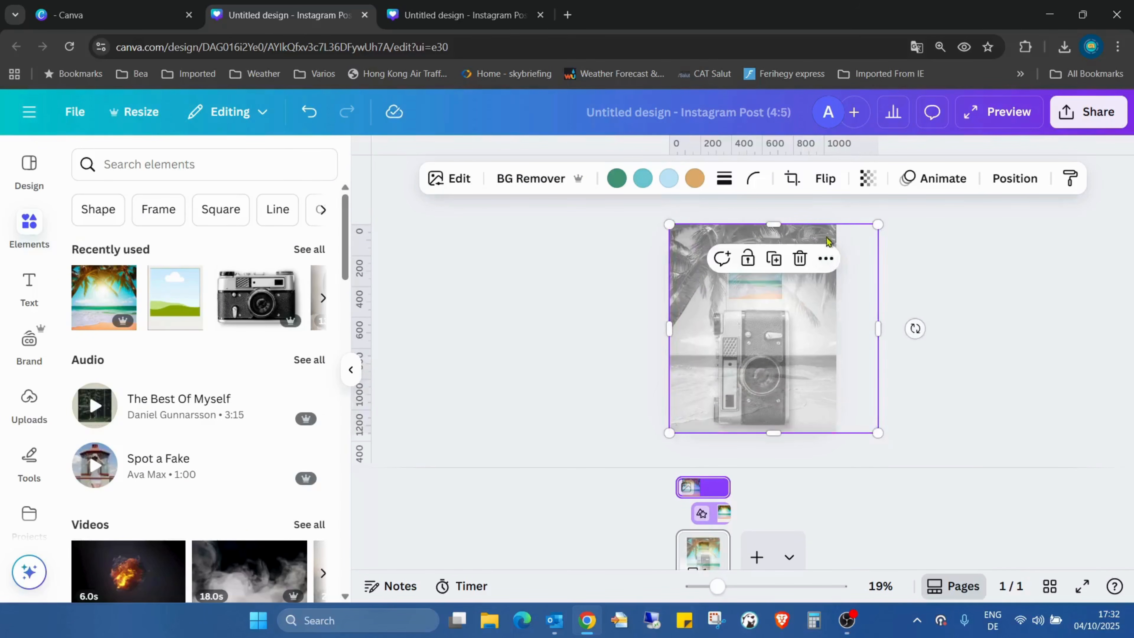
{"action": "mouse_move", "coordinate": [812, 383]}
{"action": "left_mouse_down"}
{"action": "mouse_move", "coordinate": [787, 375]}
{"action": "mouse_move", "coordinate": [797, 378]}
{"action": "left_mouse_up"}
{"action": "left_click", "coordinate": [1014, 177]}
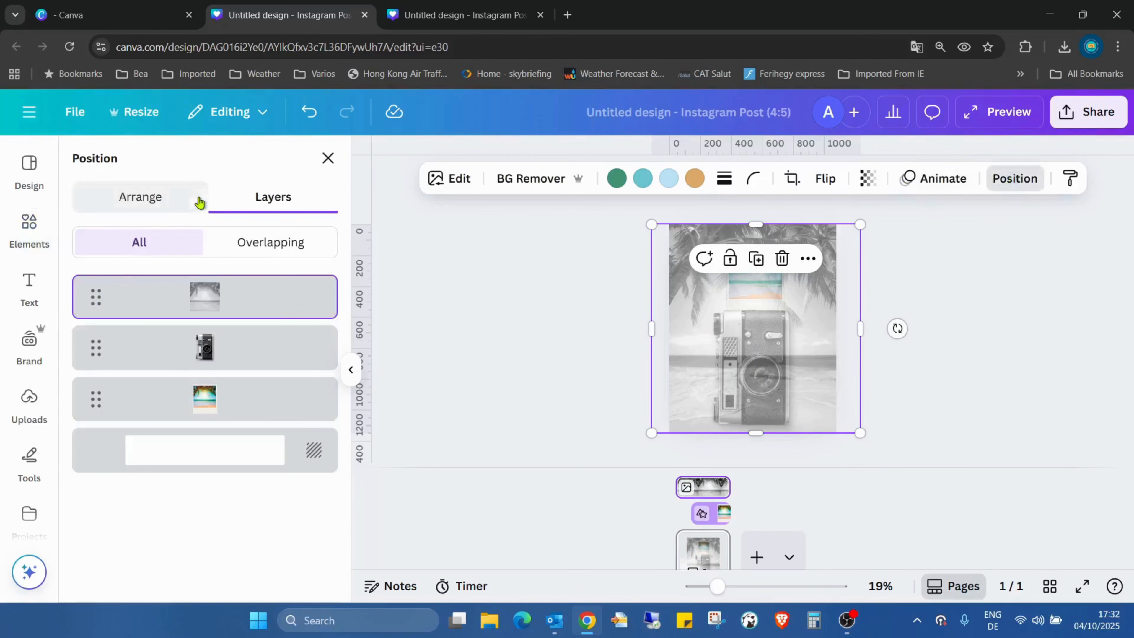
{"action": "left_click_drag", "start_coordinate": [237, 302], "coordinate": [225, 427]}
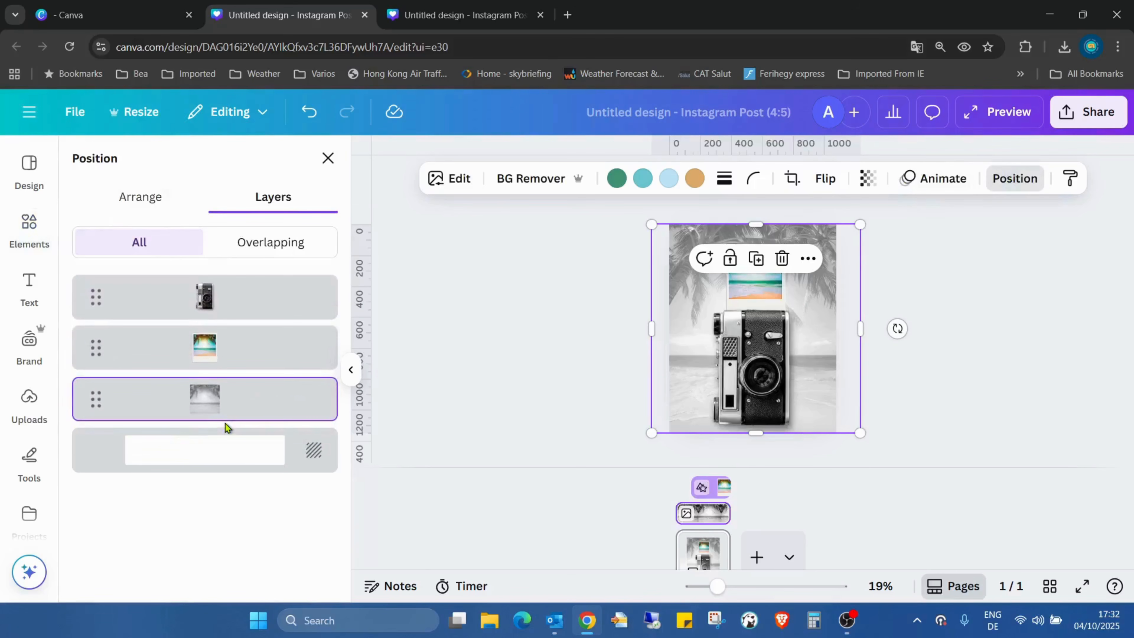
{"action": "left_click", "coordinate": [1049, 418]}
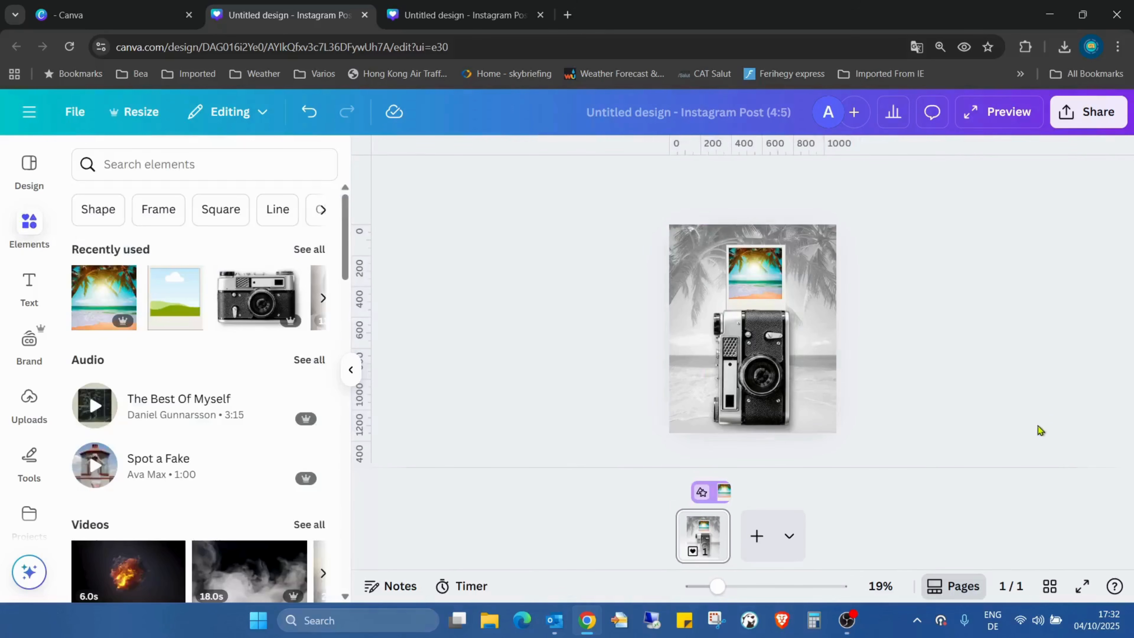
{"action": "left_click", "coordinate": [1082, 586]}
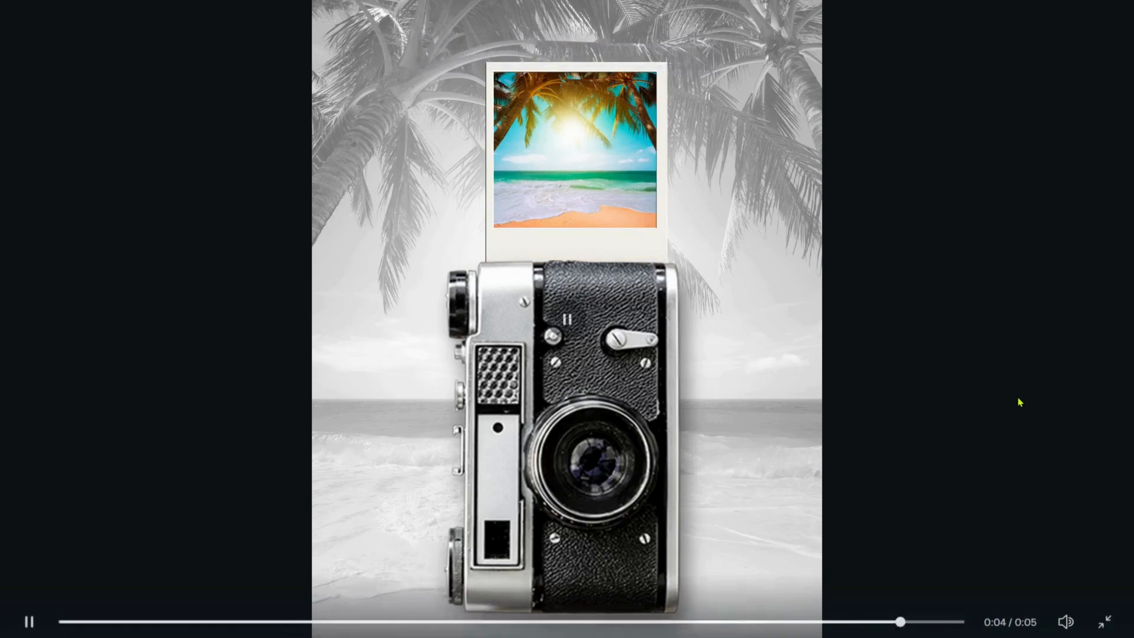
- Replay the full-screen animation, pausing once the polaroid has risen over the grey beach
{"action": "left_click", "coordinate": [38, 616]}
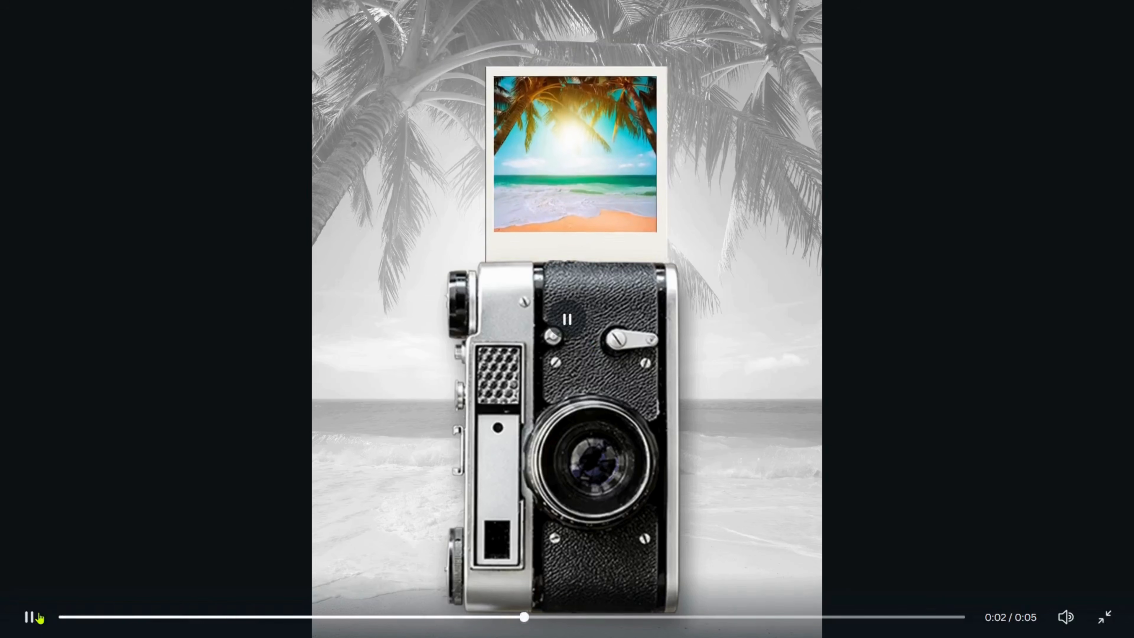
{"action": "left_click", "coordinate": [39, 617]}
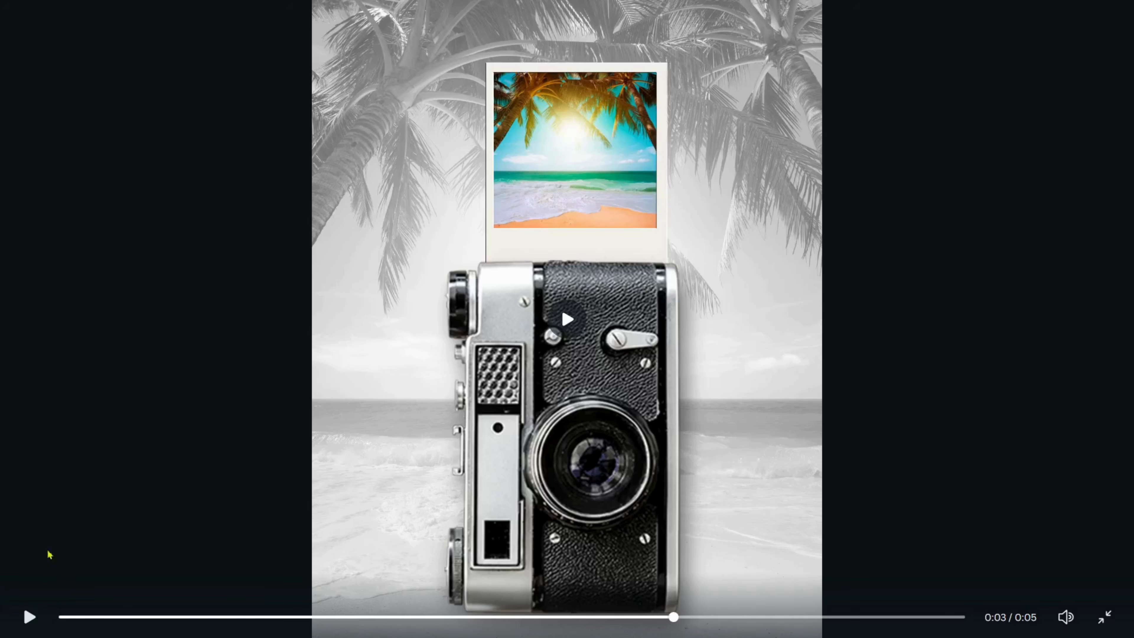
{"action": "left_click", "coordinate": [28, 619]}
{"action": "left_click", "coordinate": [27, 620]}
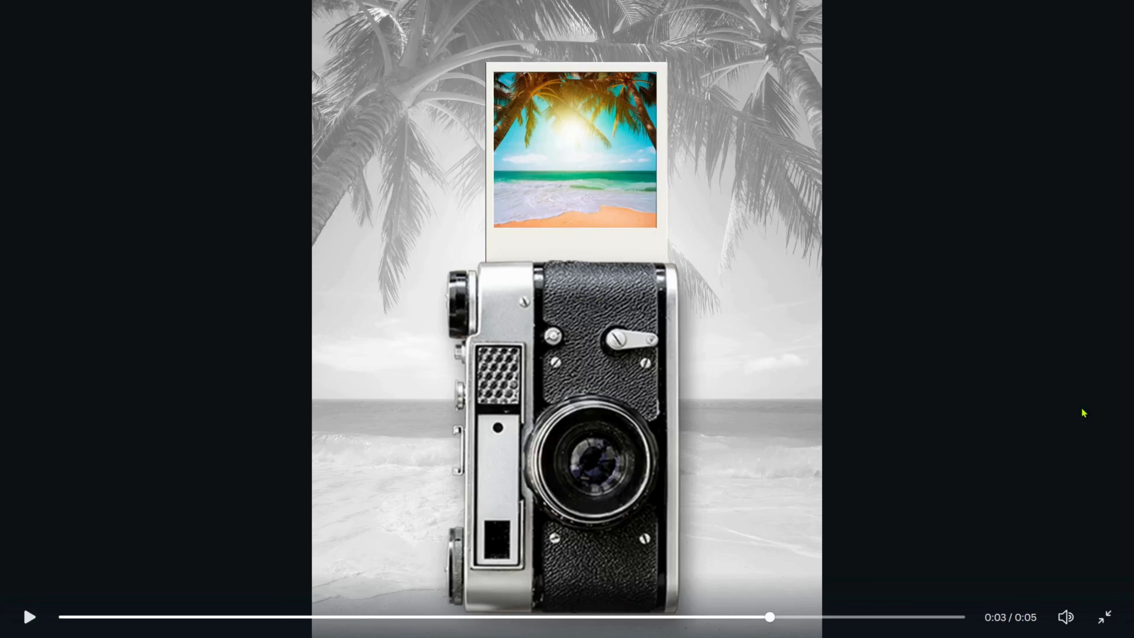
{"action": "key", "text": "space"}
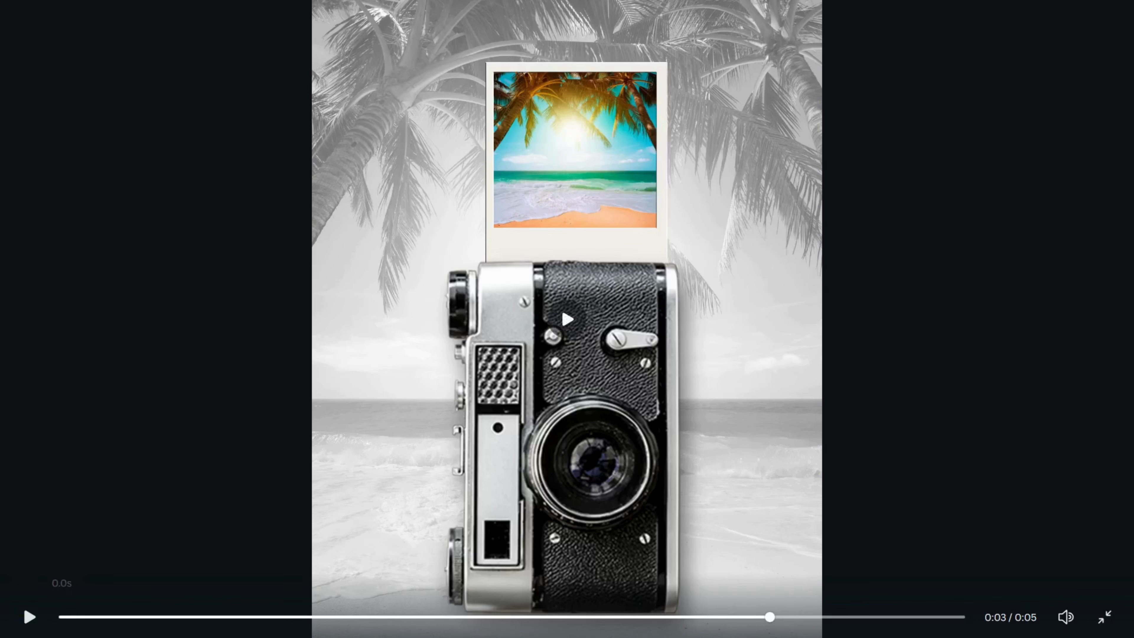
{"action": "left_click", "coordinate": [30, 617]}
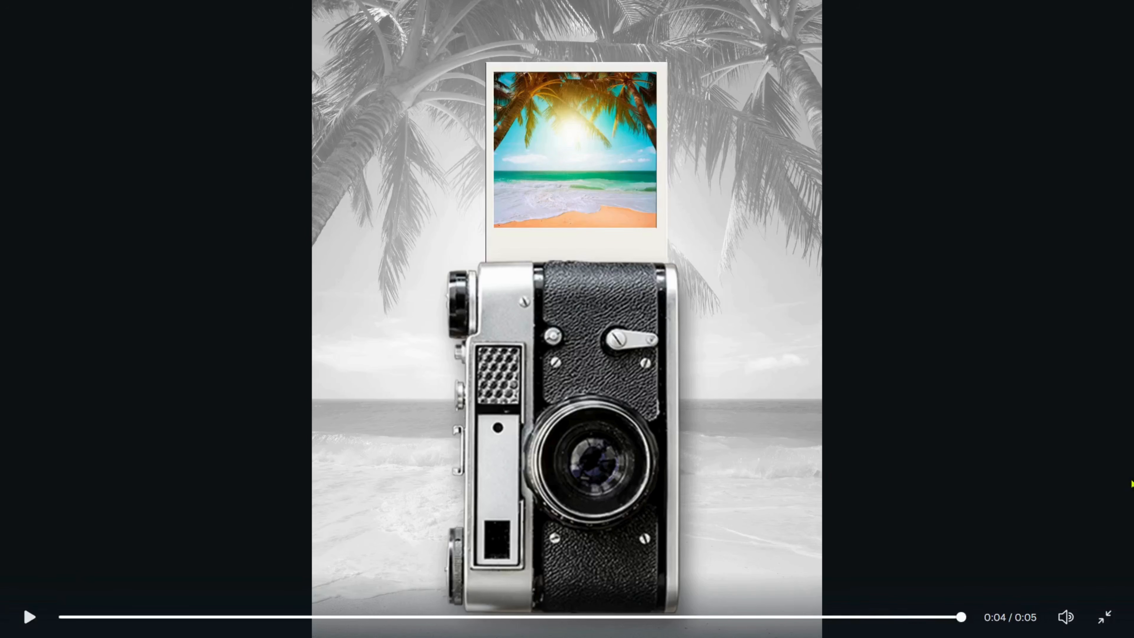
{"action": "left_click", "coordinate": [31, 617]}
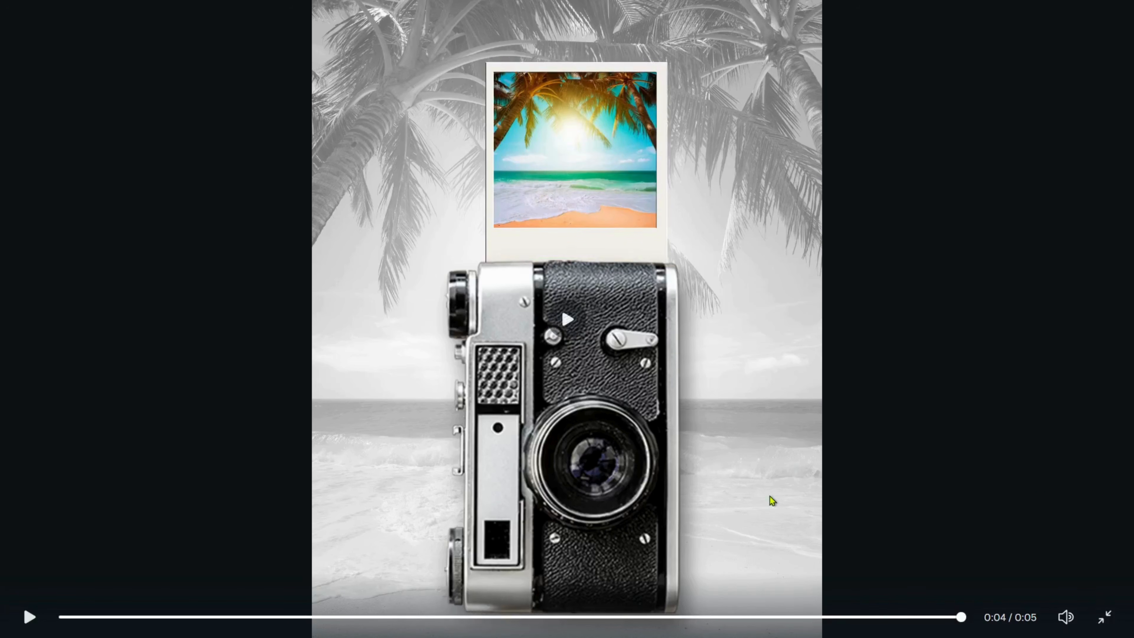
{"action": "left_click", "coordinate": [28, 618]}
{"action": "left_click", "coordinate": [38, 621]}
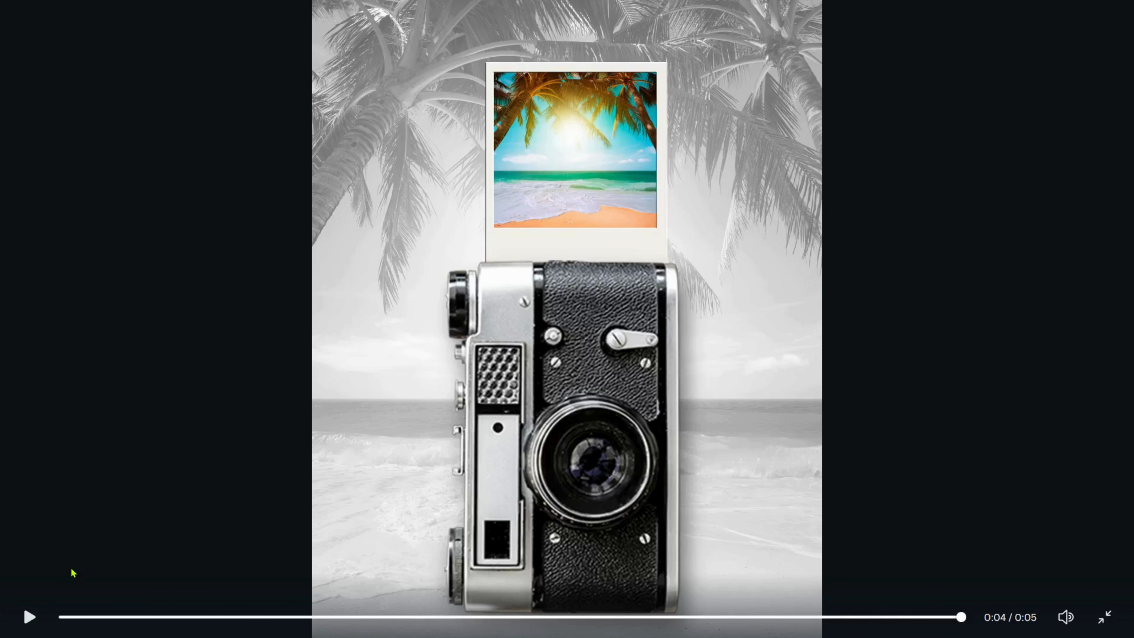
{"action": "left_click", "coordinate": [26, 623]}
{"action": "left_click", "coordinate": [30, 617]}
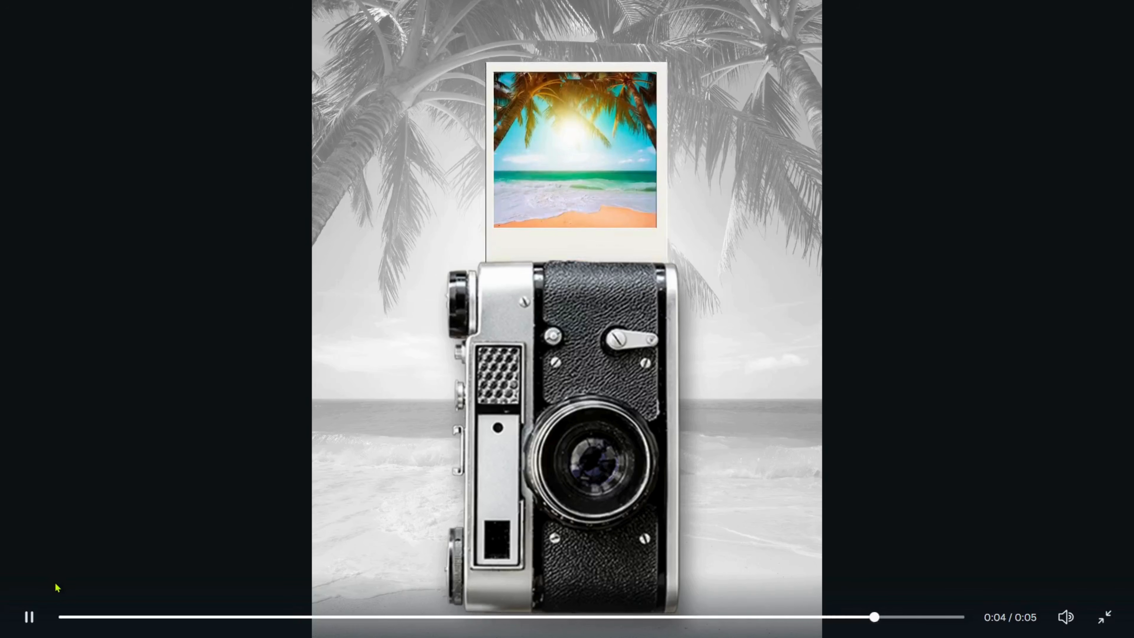
{"action": "left_click", "coordinate": [30, 617]}
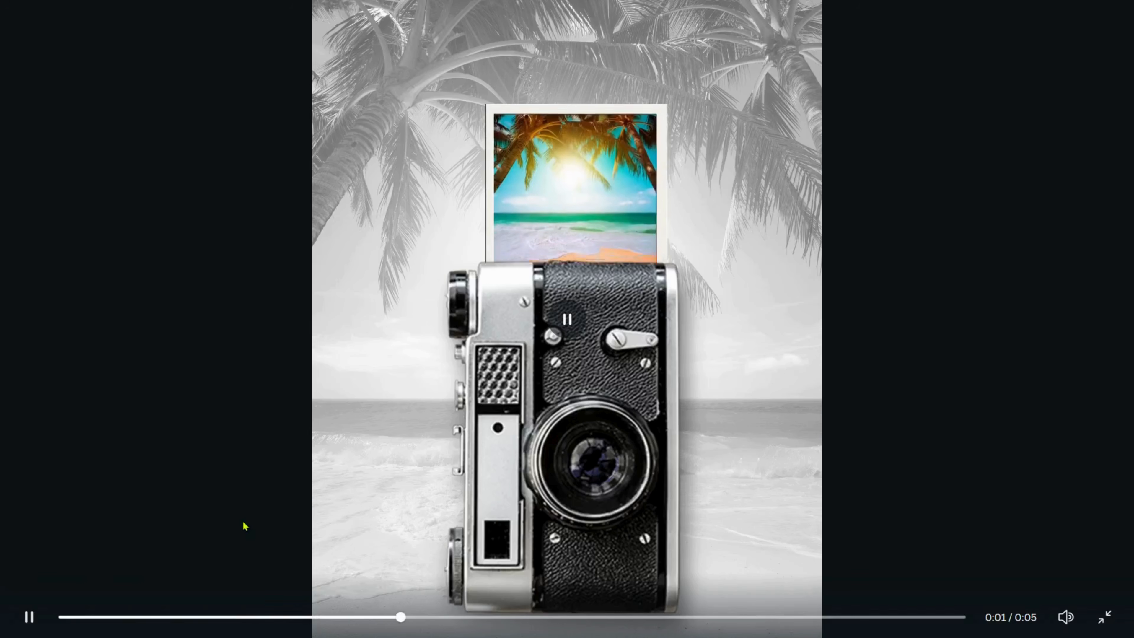